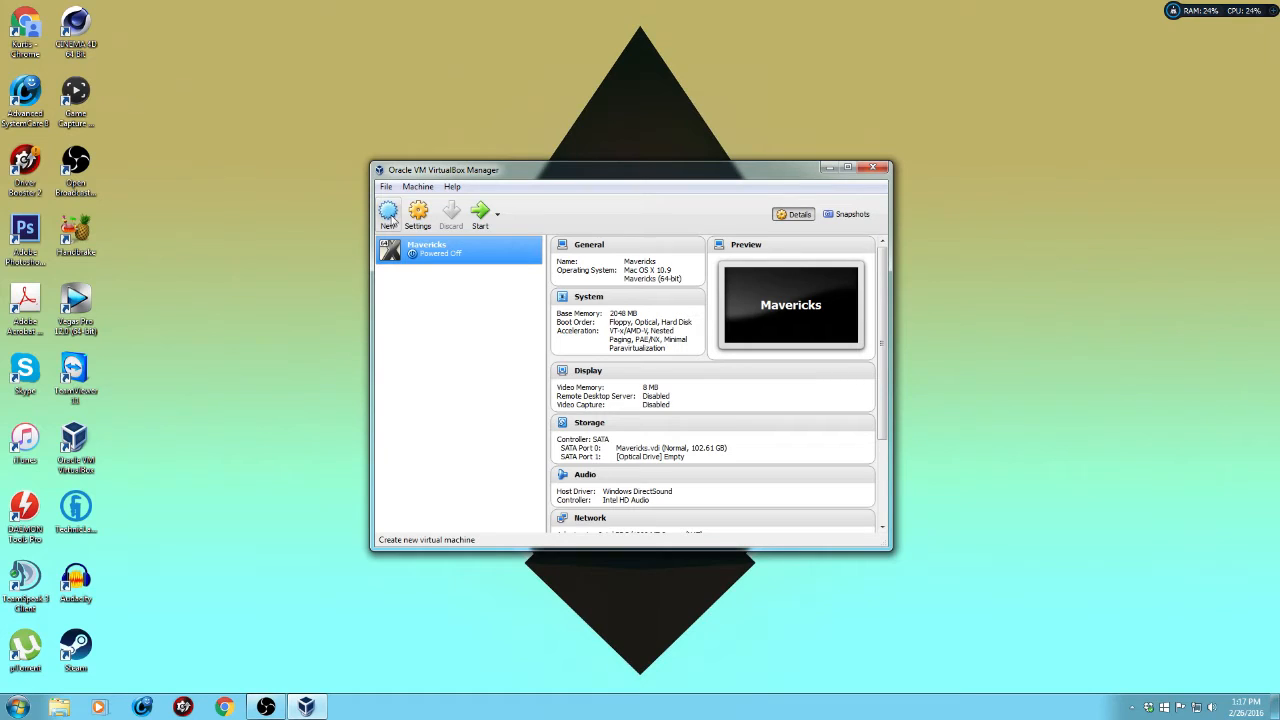
Define a new virtual machine named Mav, type Mac OS X, version Mac OS X 10.9 Mavericks (64-bit), keeping the suggested memory size.
{"action": "left_click", "coordinate": [390, 215]}
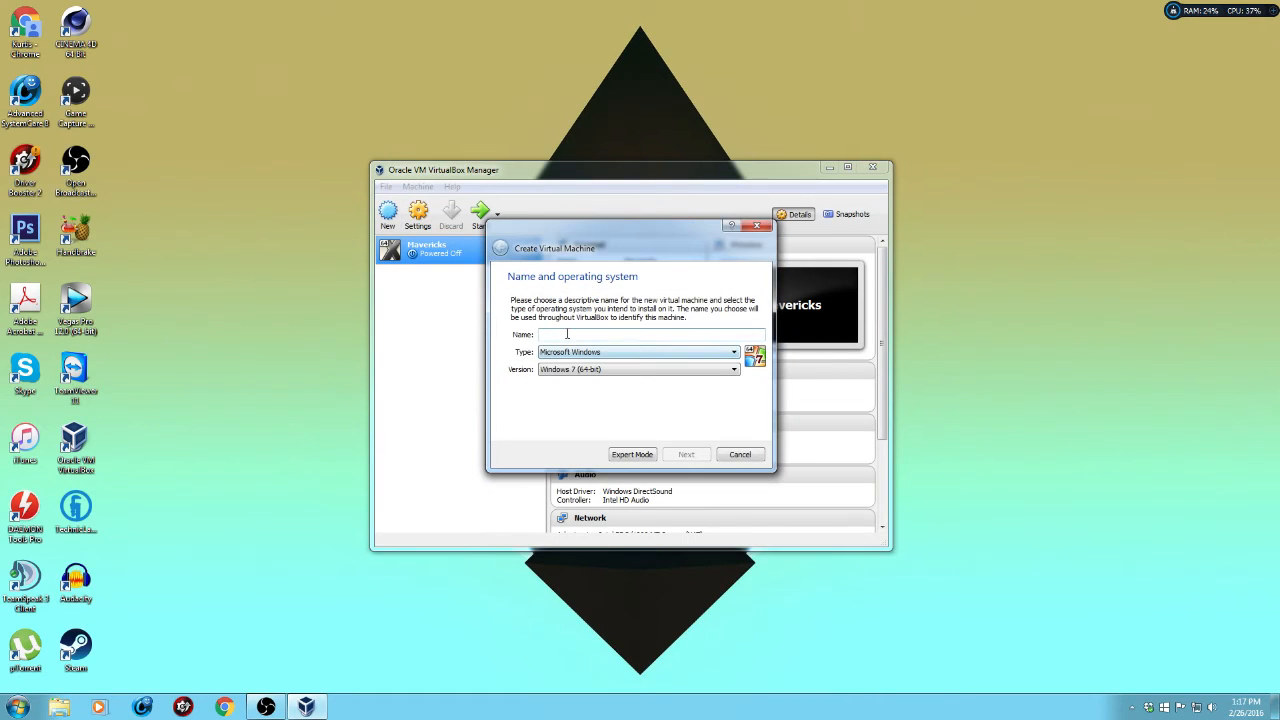
{"action": "type", "text": "M"}
{"action": "key", "text": "BackSpace"}
{"action": "key", "text": "BackSpace"}
{"action": "key", "text": "BackSpace"}
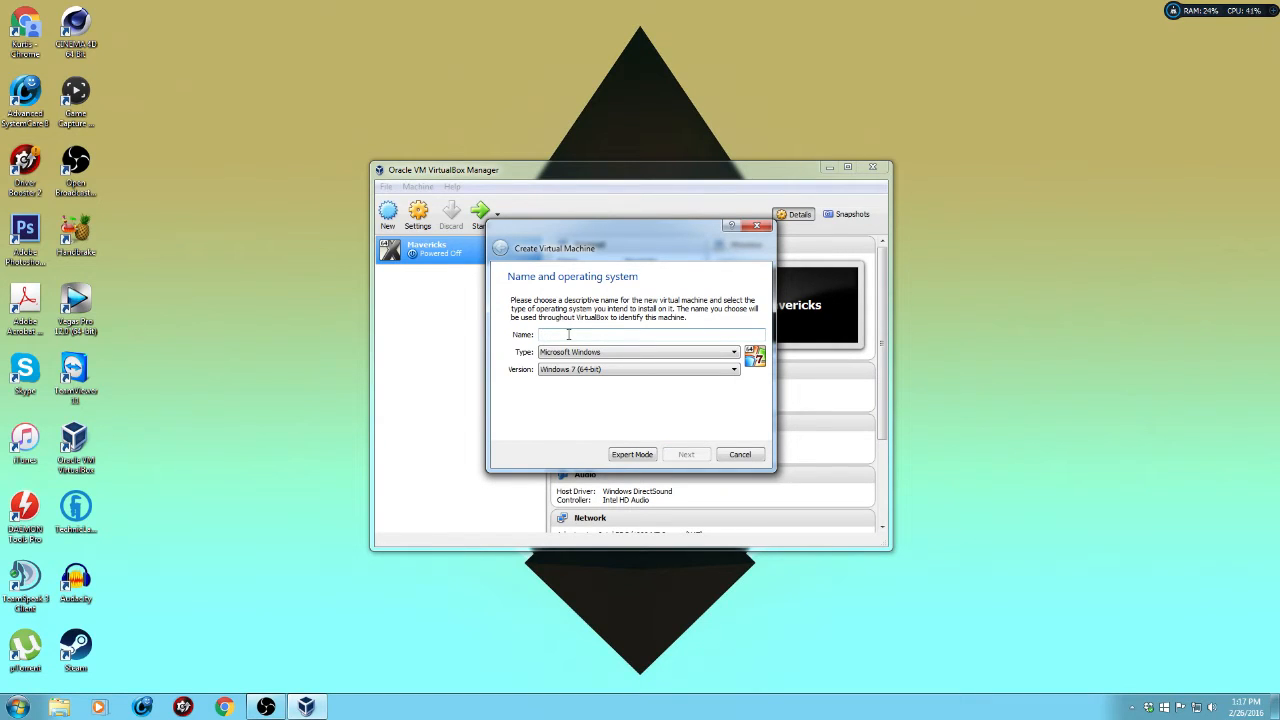
{"action": "type", "text": "Mav"}
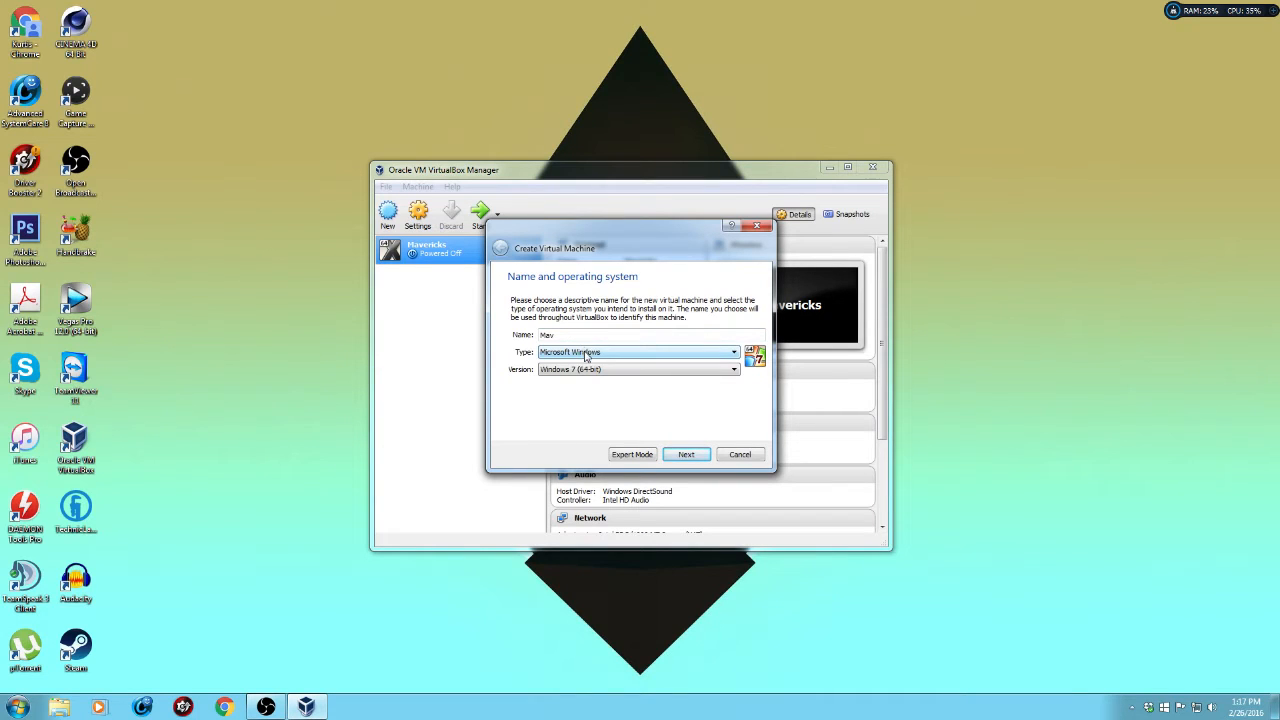
{"action": "left_click", "coordinate": [586, 357]}
{"action": "left_click", "coordinate": [583, 408]}
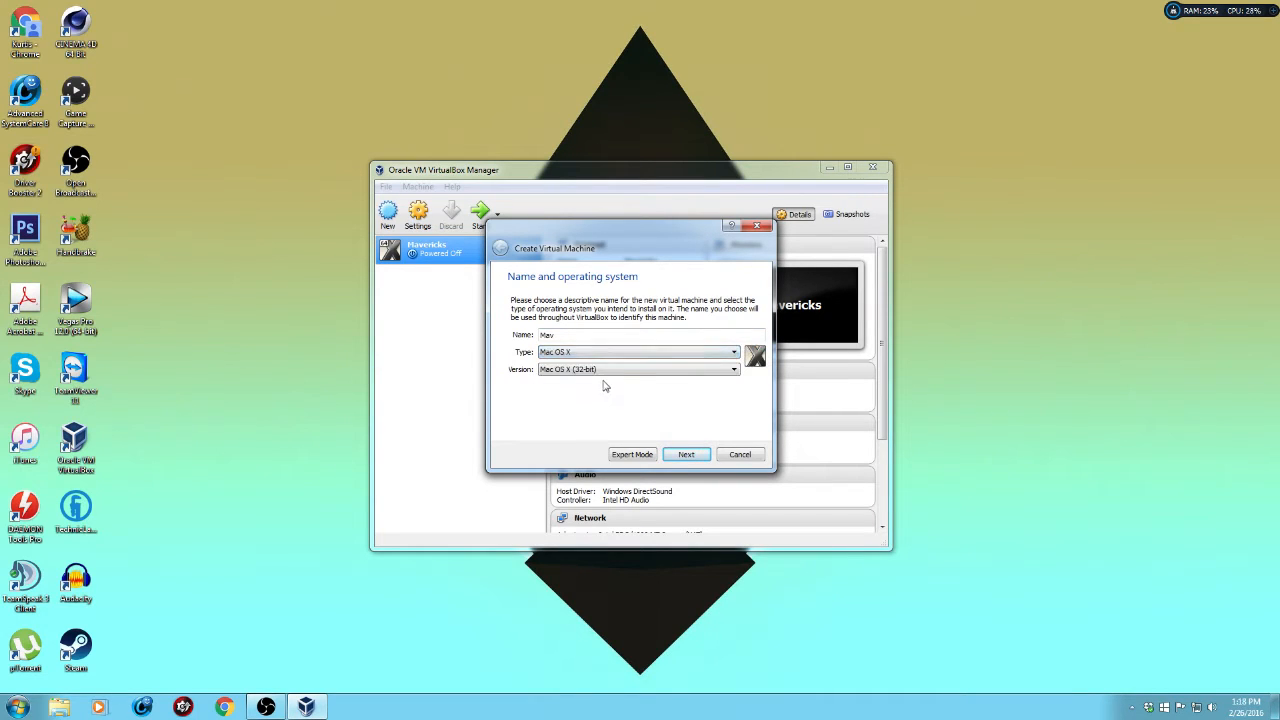
{"action": "left_click", "coordinate": [603, 370]}
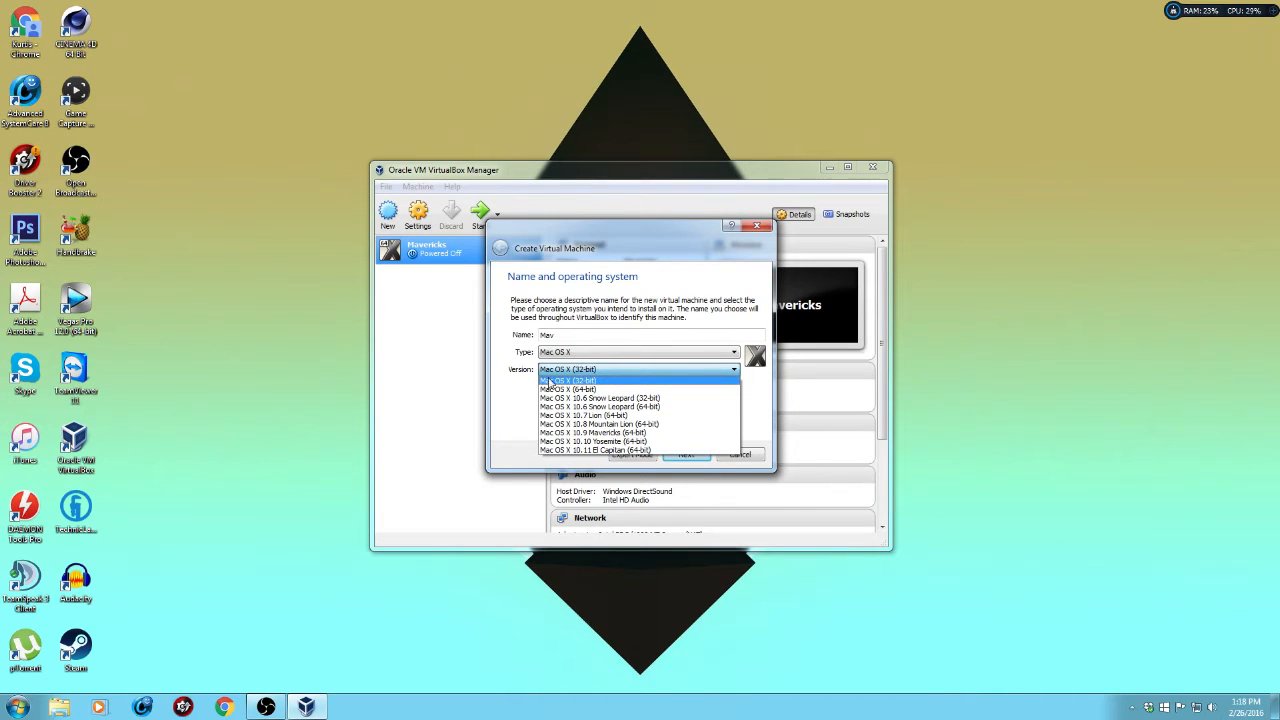
{"action": "left_click", "coordinate": [601, 435]}
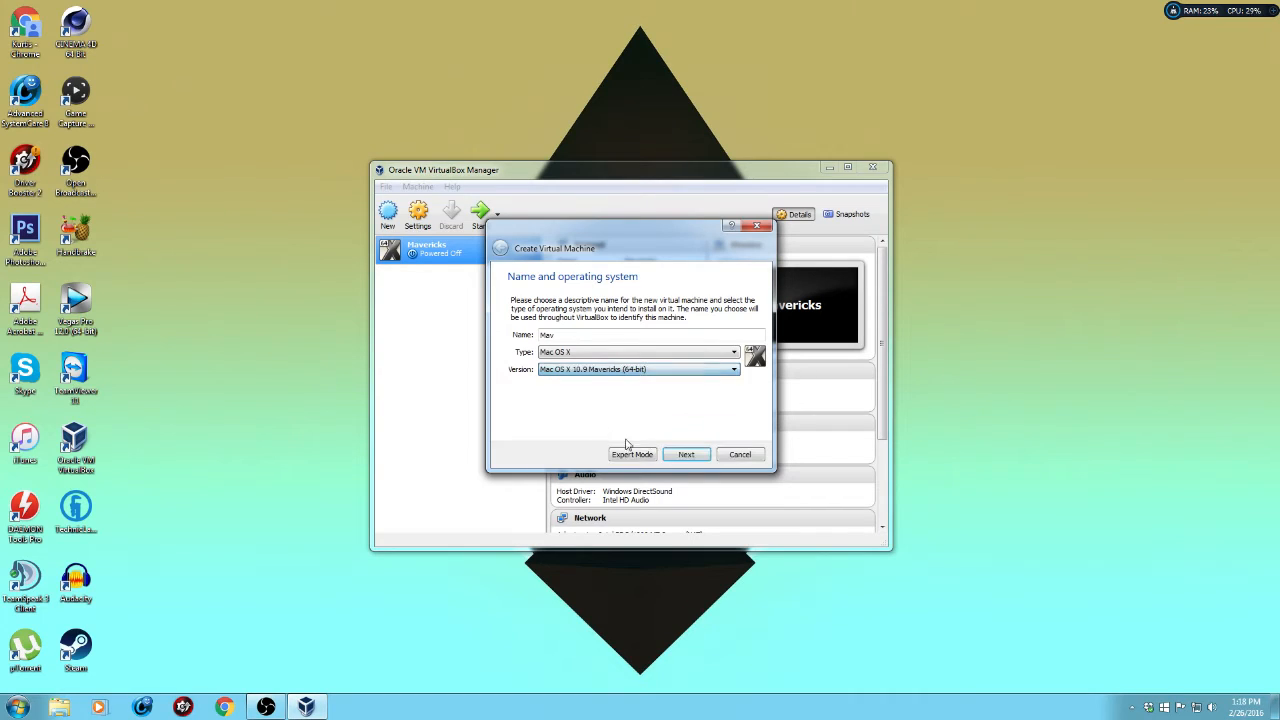
{"action": "left_click", "coordinate": [688, 455]}
{"action": "left_click", "coordinate": [688, 455]}
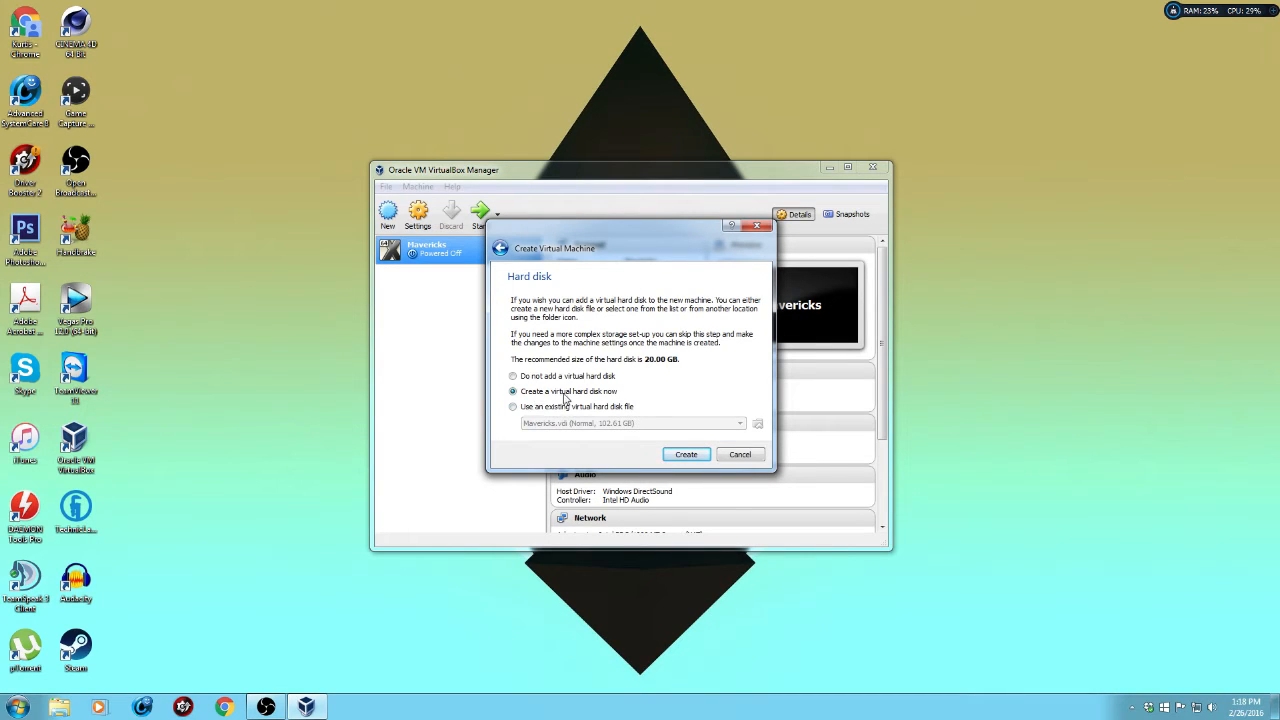
Create a VDI virtual hard disk for the Mav machine with a size of about 113 GB.
{"action": "left_click", "coordinate": [687, 457]}
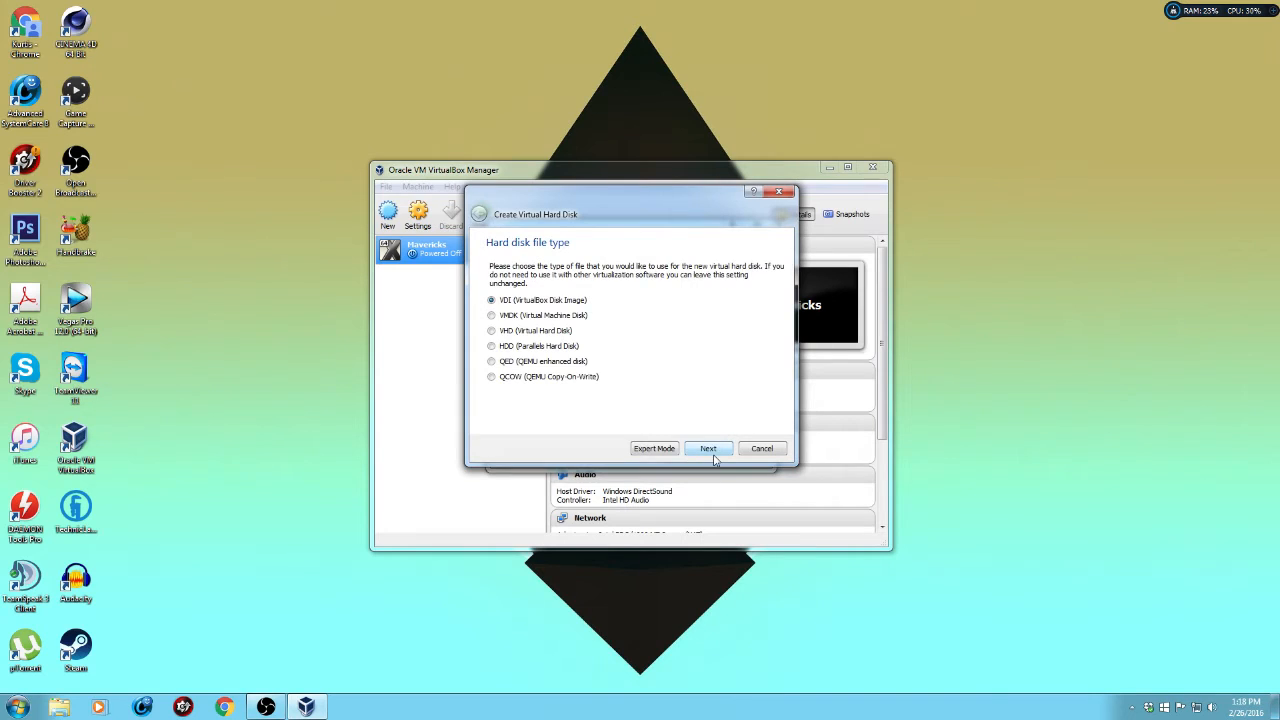
{"action": "left_click", "coordinate": [713, 452]}
{"action": "left_click", "coordinate": [708, 448]}
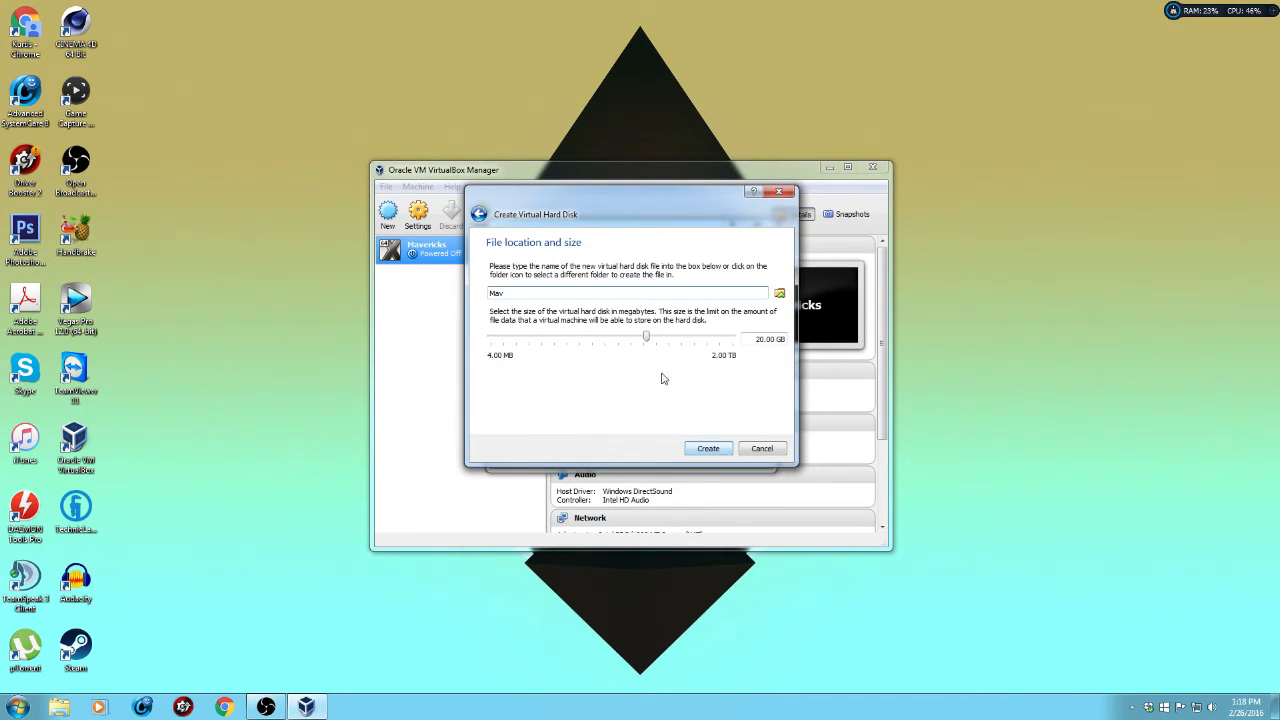
{"action": "left_click", "coordinate": [648, 341]}
{"action": "left_click_drag", "start_coordinate": [648, 341], "coordinate": [686, 343]}
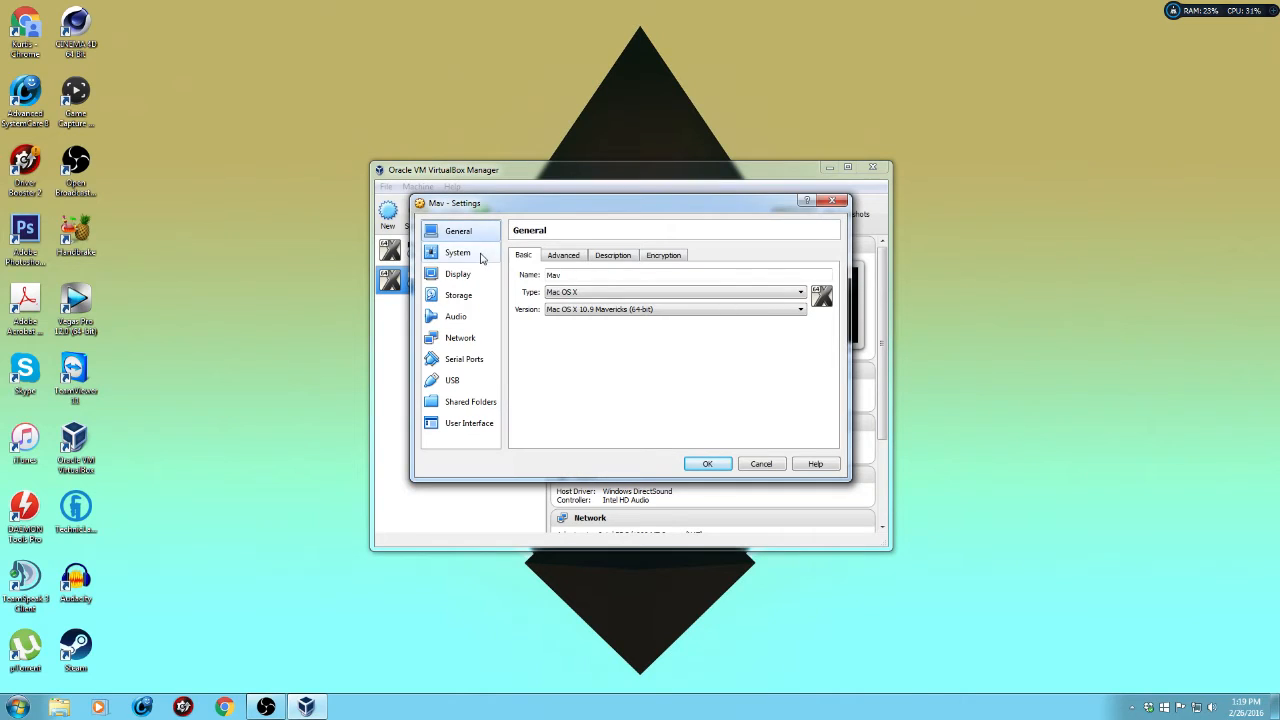
Disable EFI in the Mav machine's system settings and load OSX-Mavericks.iso into its empty optical drive.
{"action": "left_click", "coordinate": [481, 258]}
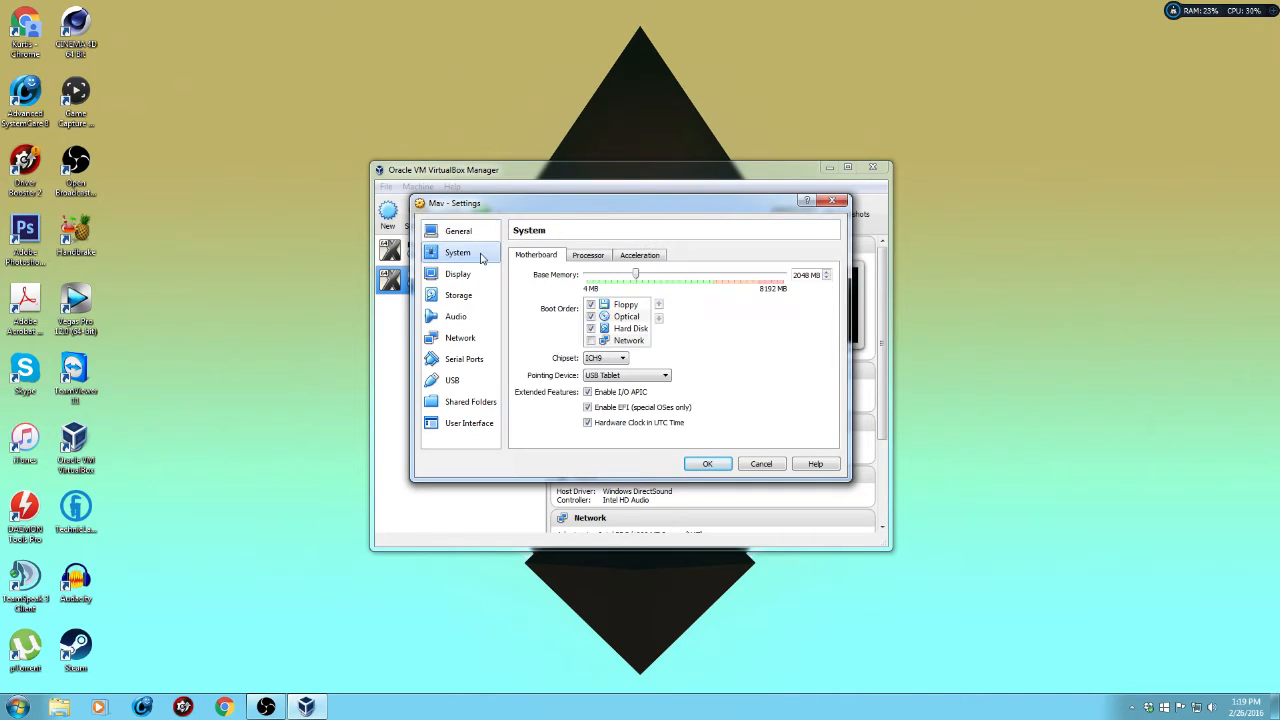
{"action": "left_click", "coordinate": [590, 408]}
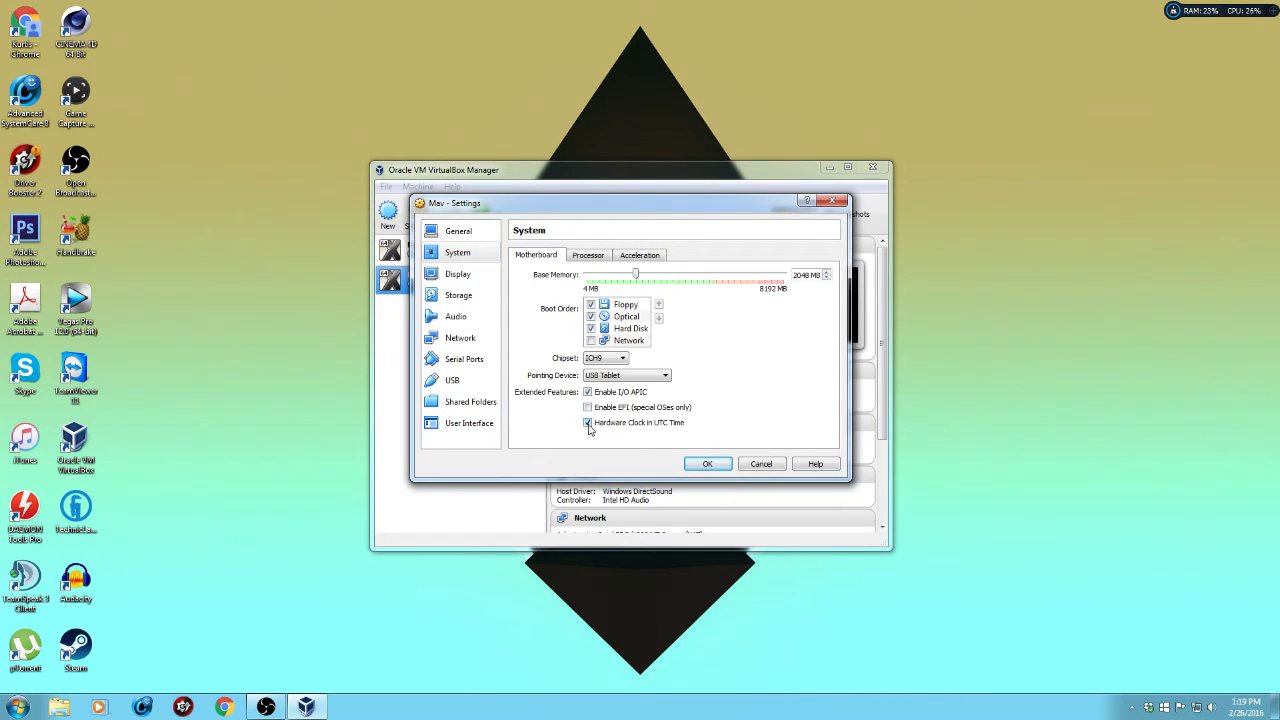
{"action": "left_click", "coordinate": [458, 295]}
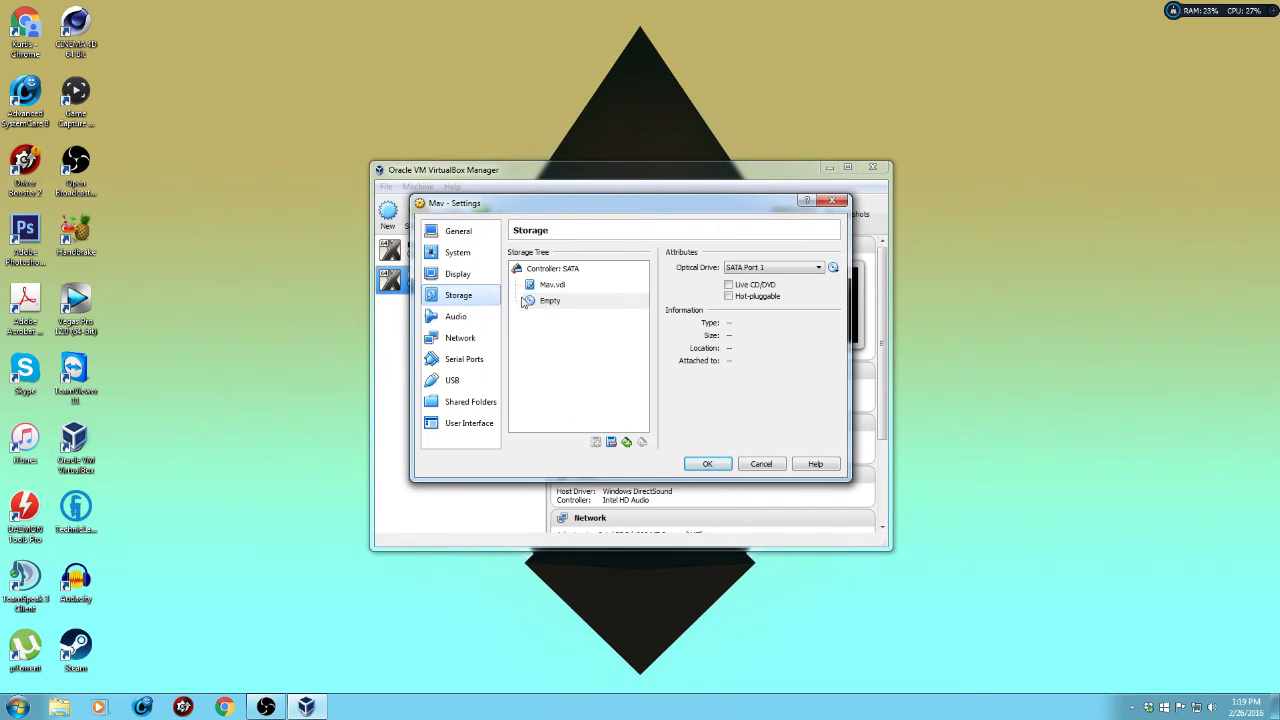
{"action": "left_click", "coordinate": [551, 308]}
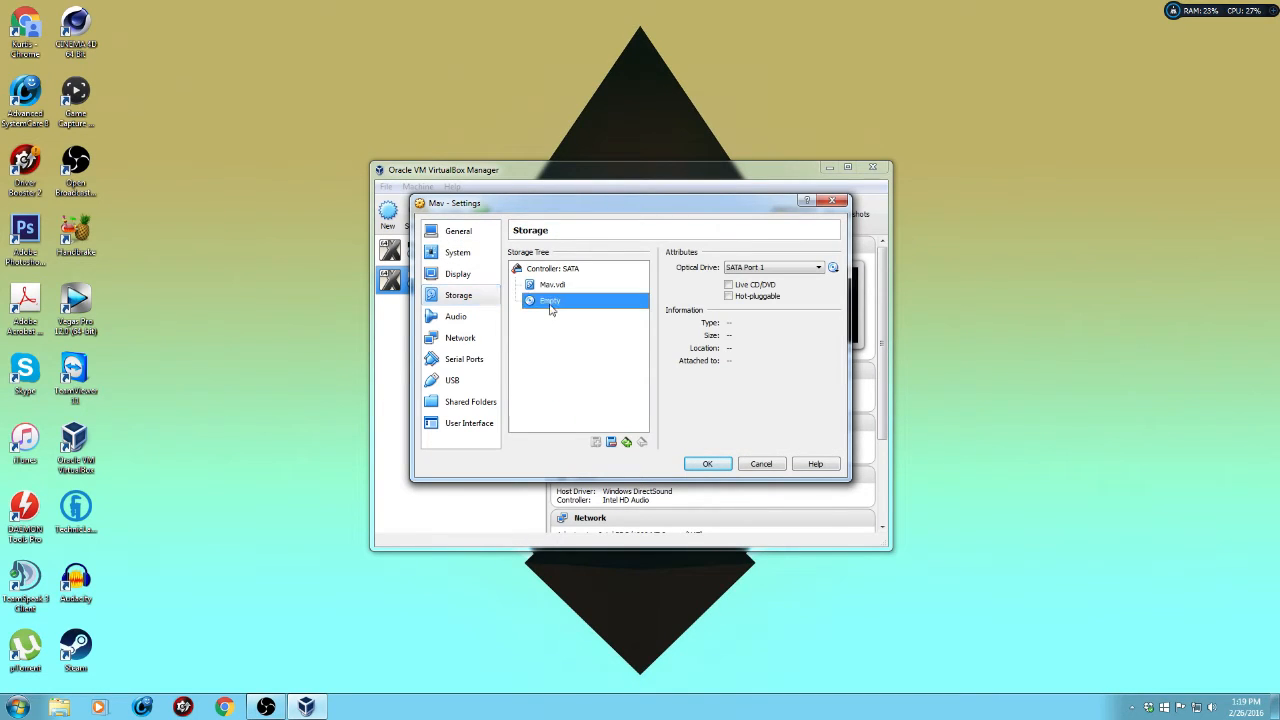
{"action": "left_click", "coordinate": [833, 268]}
{"action": "left_click", "coordinate": [845, 285]}
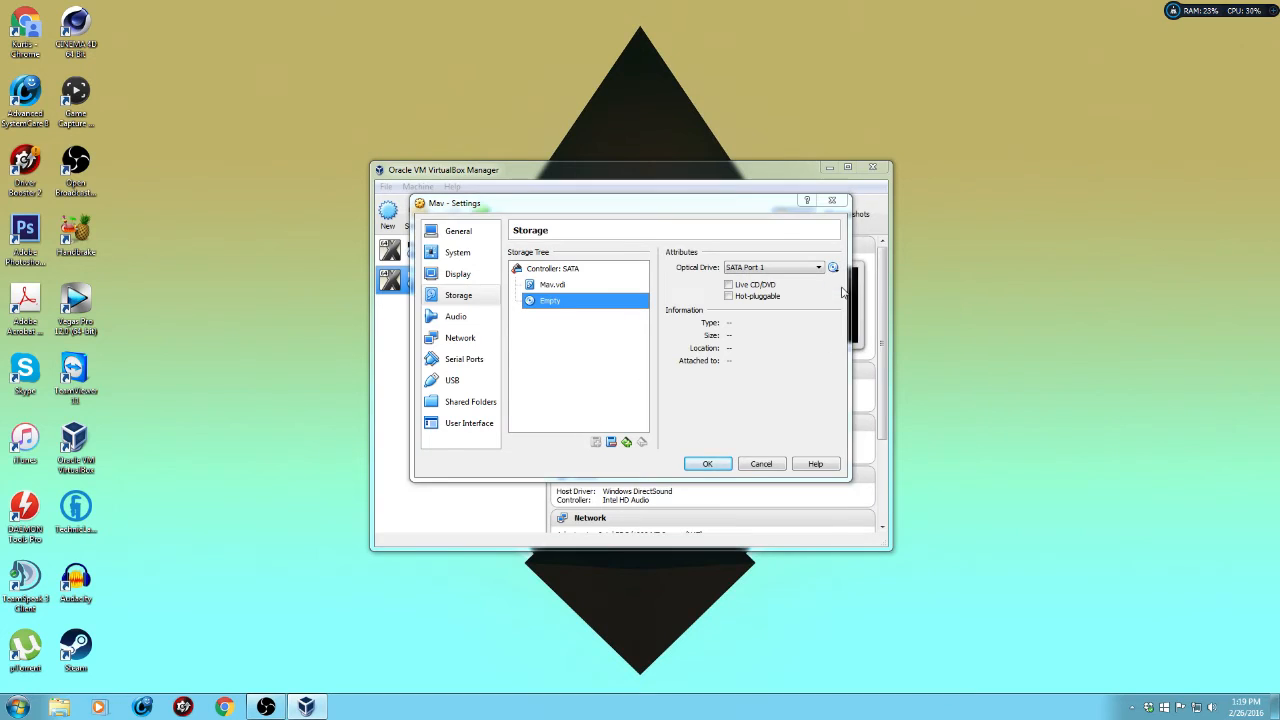
{"action": "left_click", "coordinate": [621, 532]}
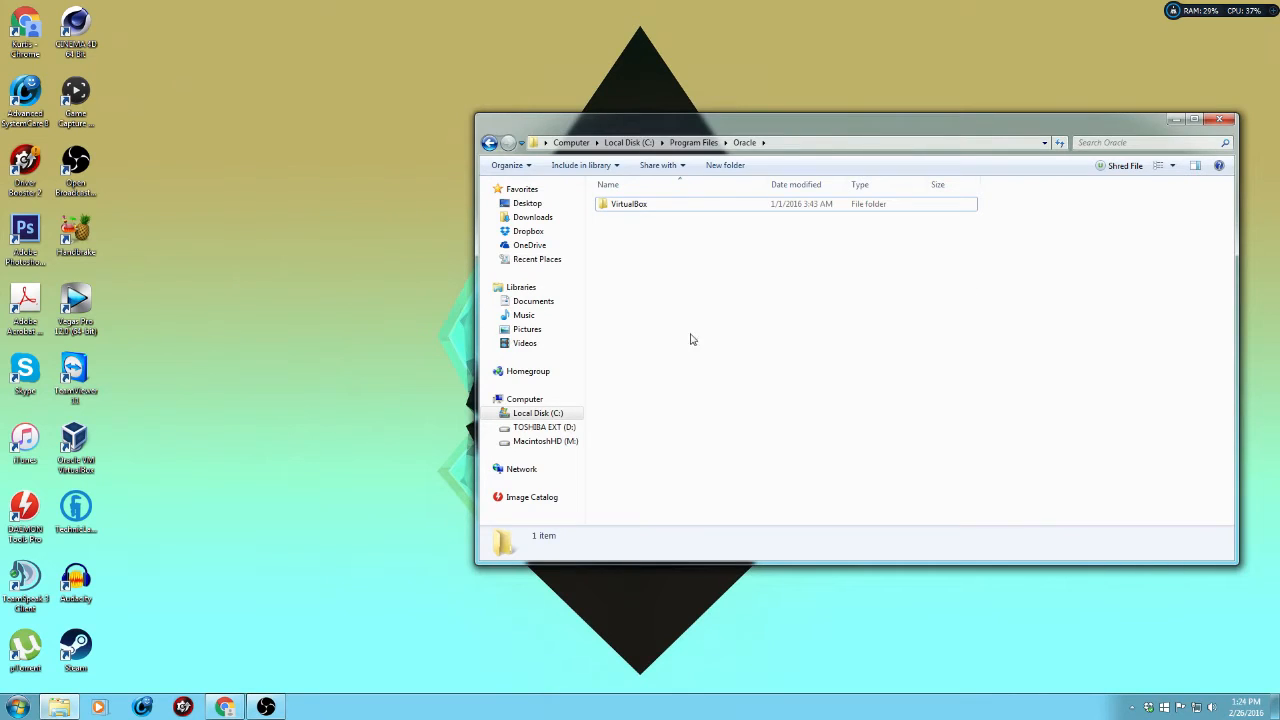
Open the Windows Command Prompt and change the directory to "C:\Program Files\Oracle\VirtualBox".
{"action": "left_click", "coordinate": [18, 707]}
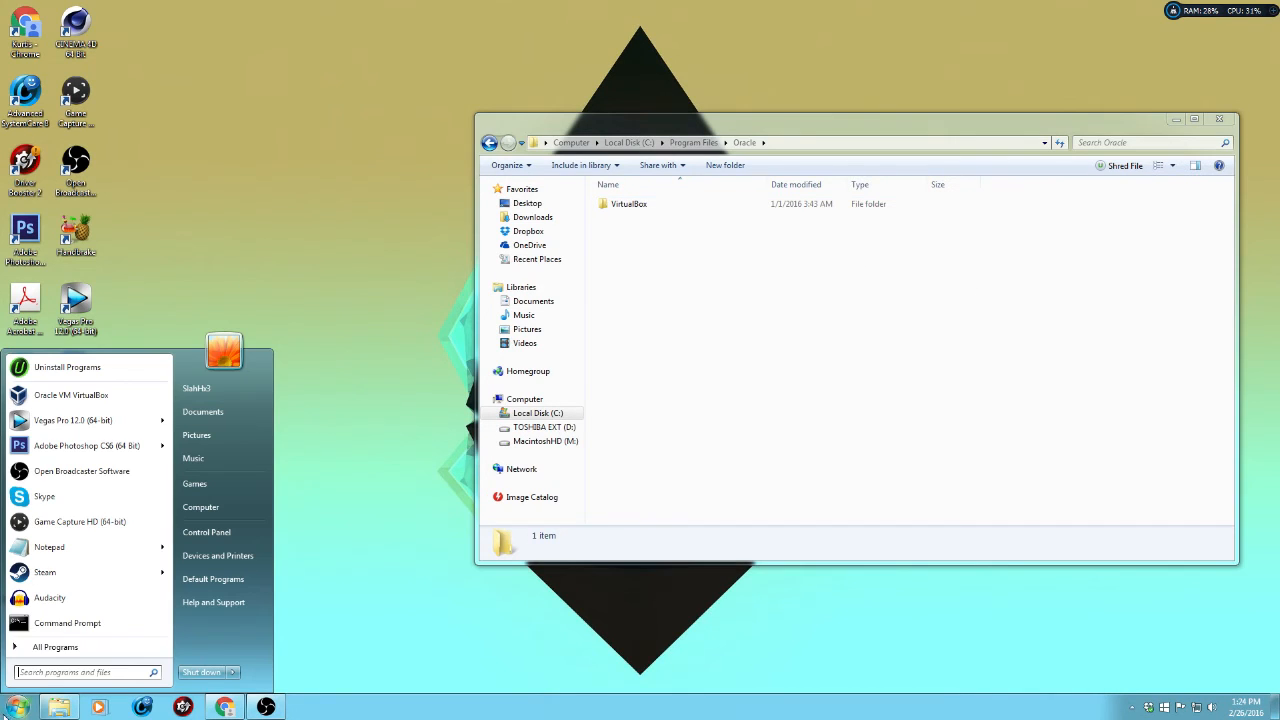
{"action": "left_click", "coordinate": [66, 623]}
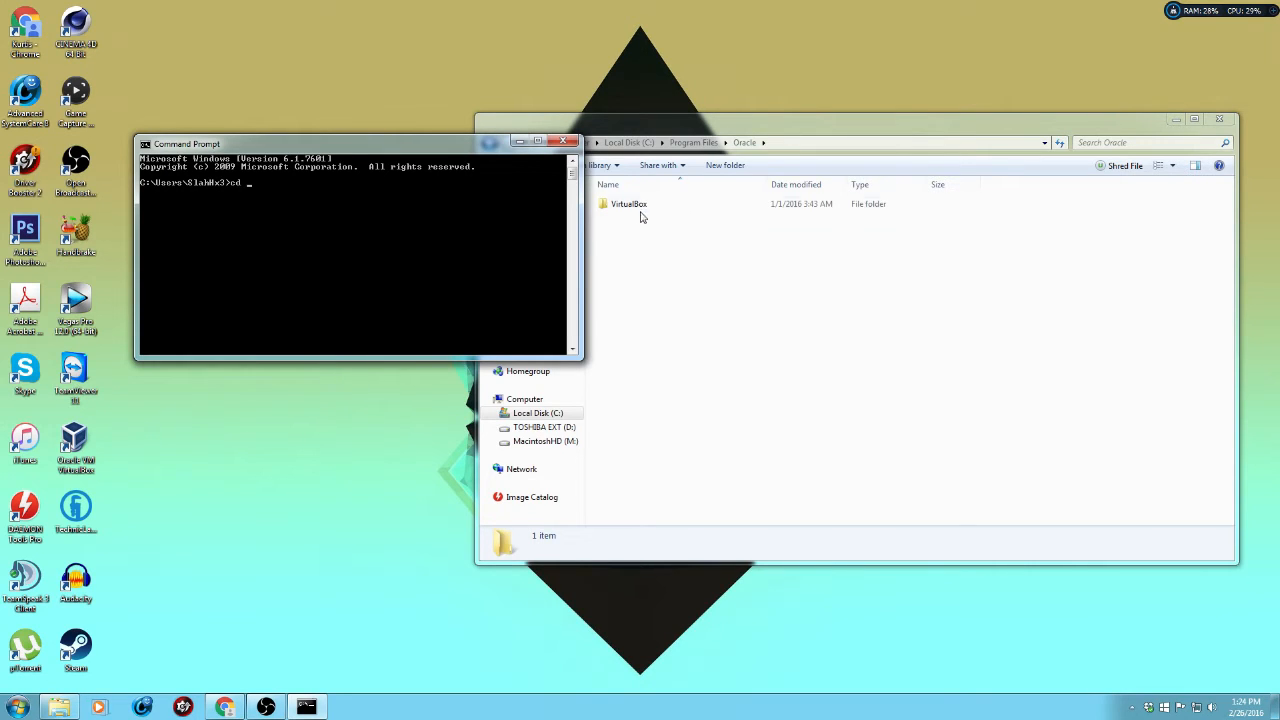
{"action": "left_click_drag", "start_coordinate": [641, 211], "coordinate": [308, 208]}
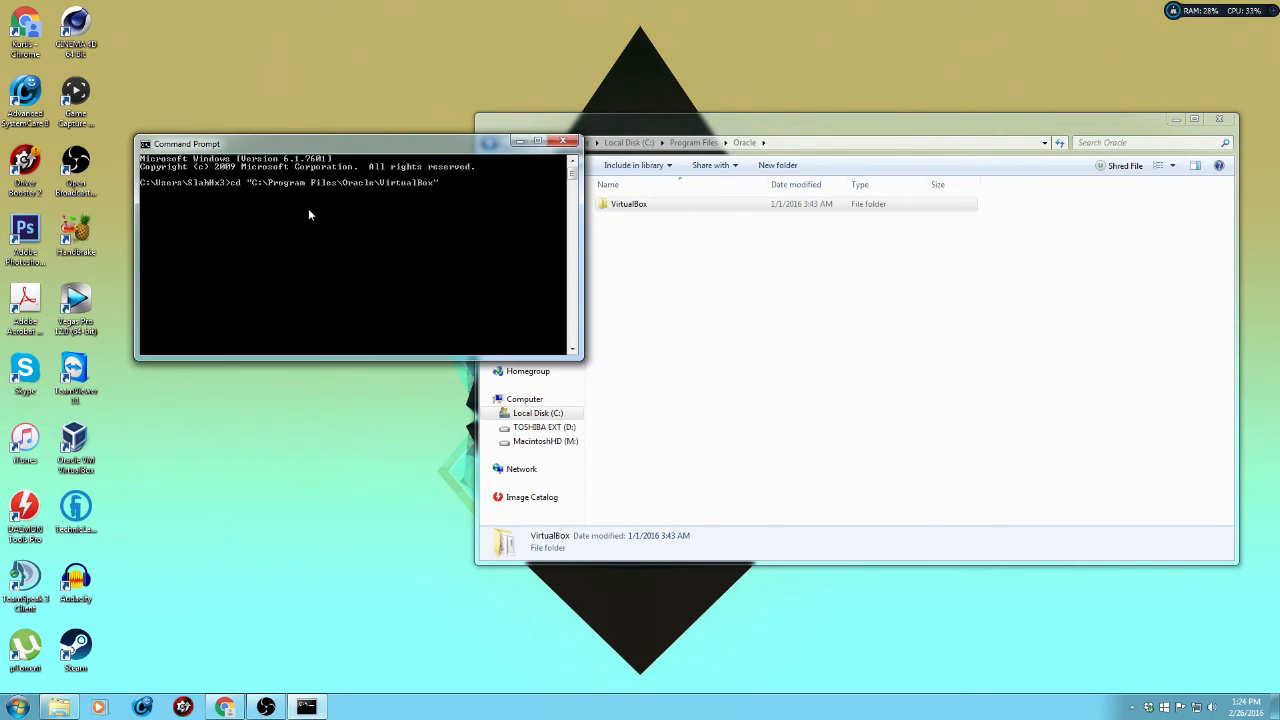
{"action": "left_click", "coordinate": [720, 259]}
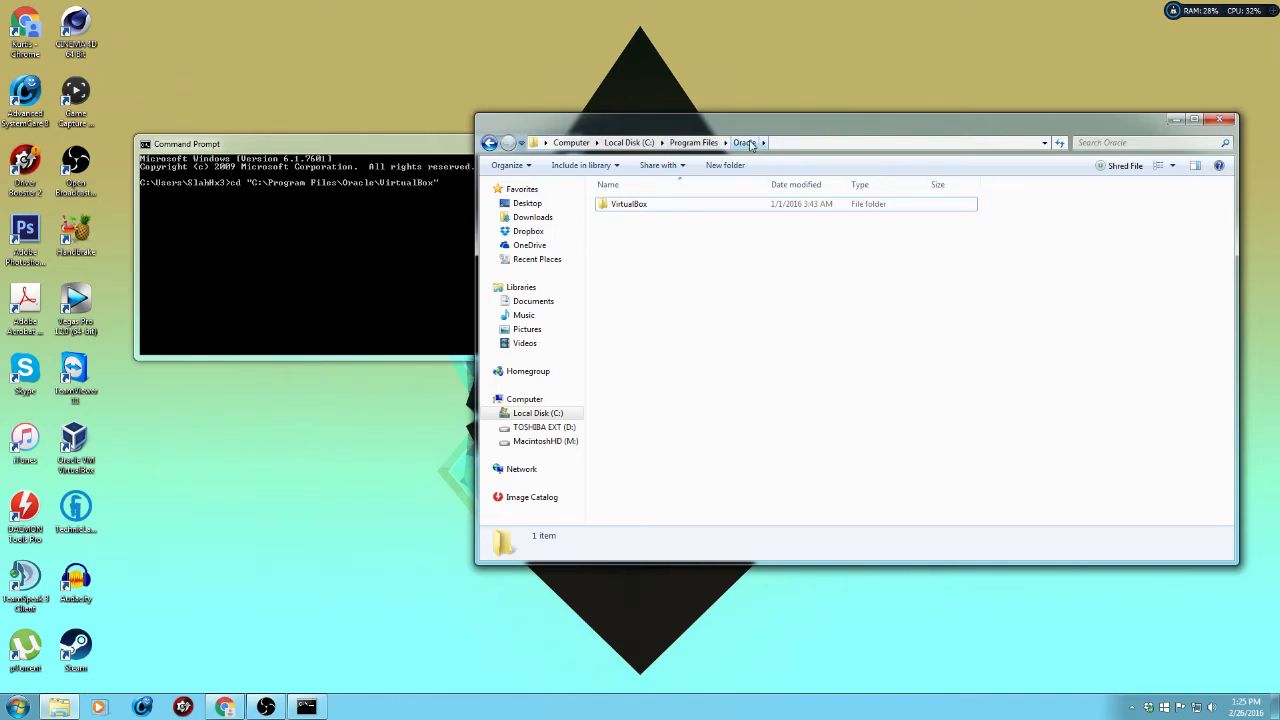
{"action": "left_click", "coordinate": [396, 241]}
{"action": "key", "text": "Return"}
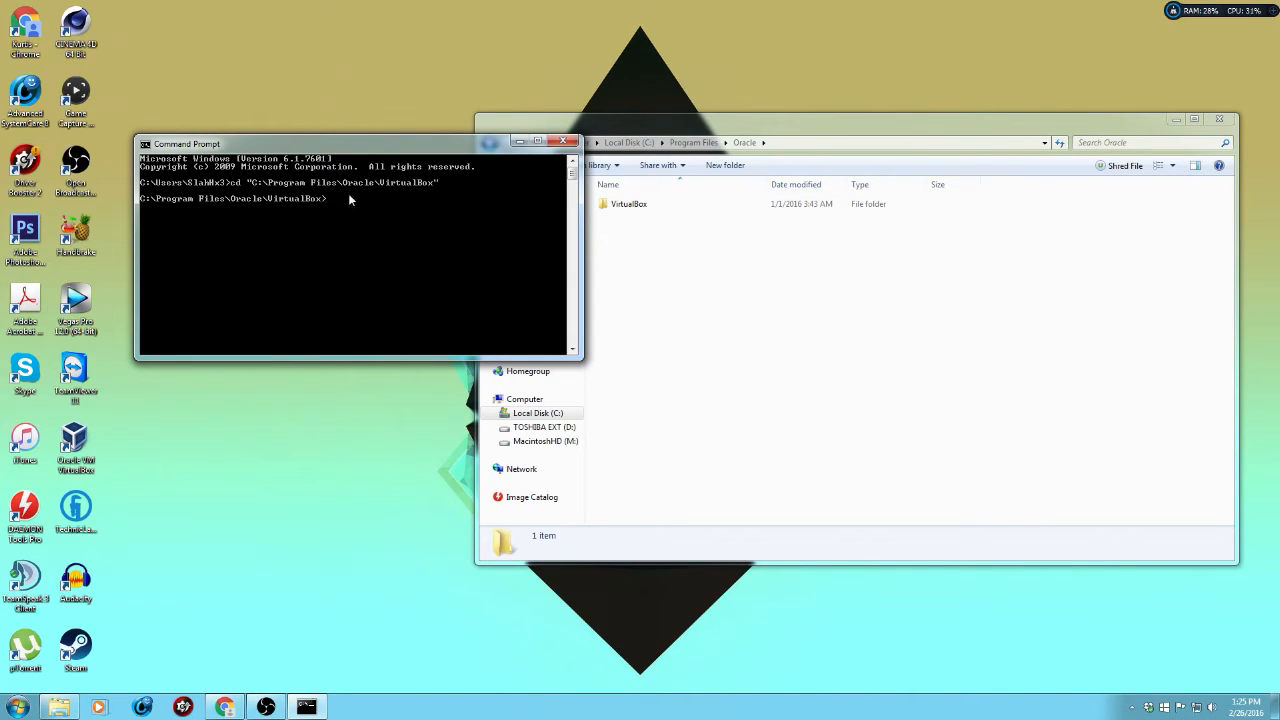
{"action": "right_click", "coordinate": [333, 202]}
{"action": "left_click", "coordinate": [360, 235]}
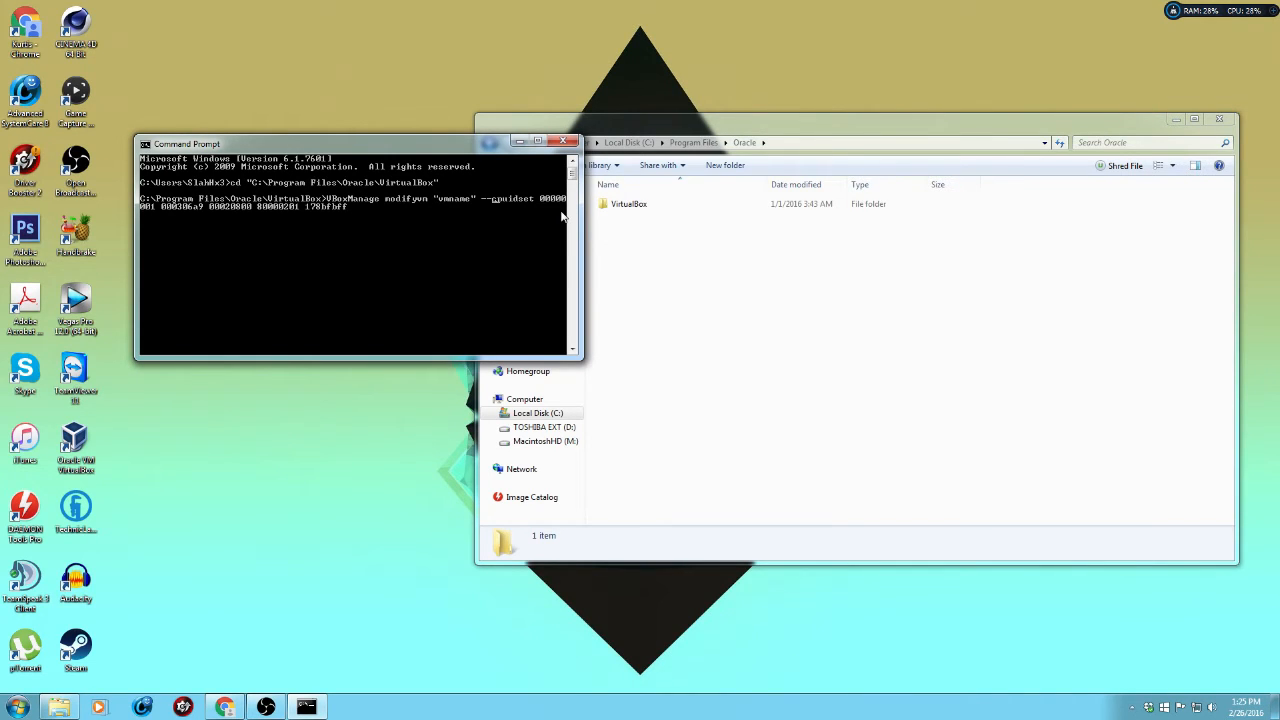
{"action": "key", "text": "BackSpace"}
{"action": "key", "text": "BackSpace"}
{"action": "key", "text": "BackSpace"}
{"action": "key", "text": "BackSpace"}
{"action": "key", "text": "BackSpace"}
{"action": "key", "text": "BackSpace"}
{"action": "key", "text": "BackSpace"}
{"action": "key", "text": "BackSpace"}
{"action": "type", "text": "Mav"}
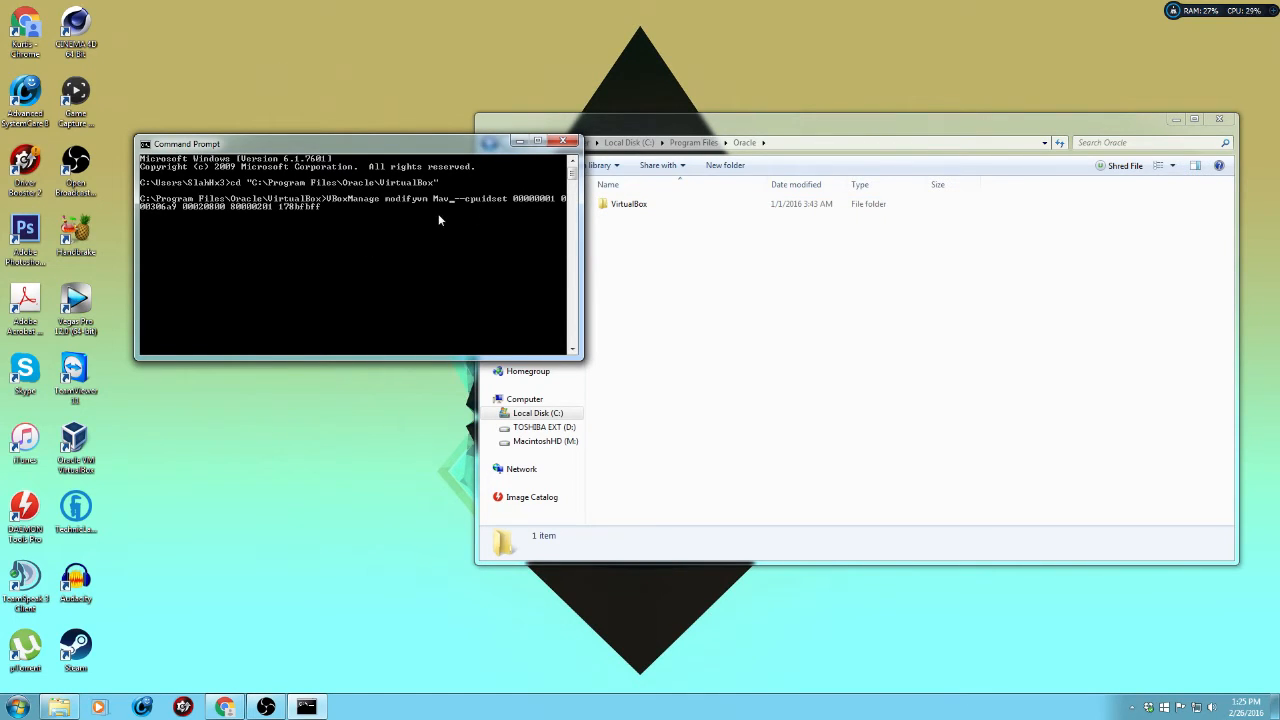
{"action": "key", "text": "Return"}
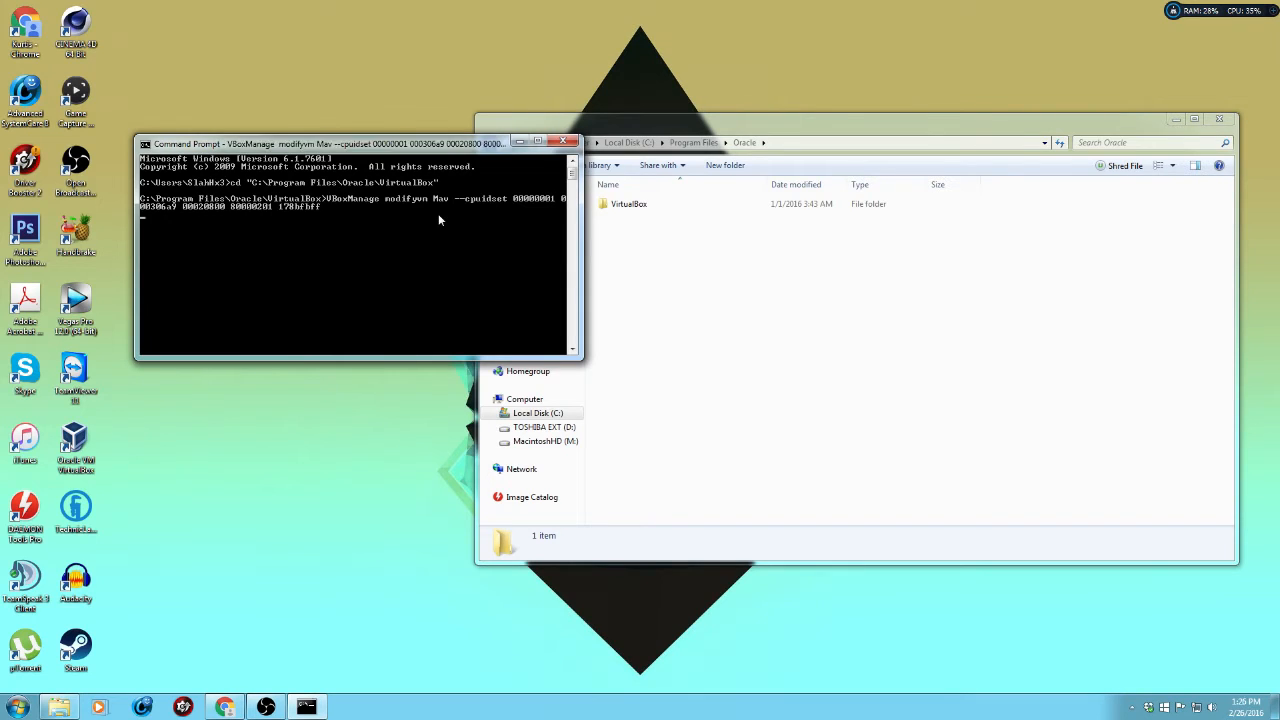
{"action": "left_click", "coordinate": [566, 145]}
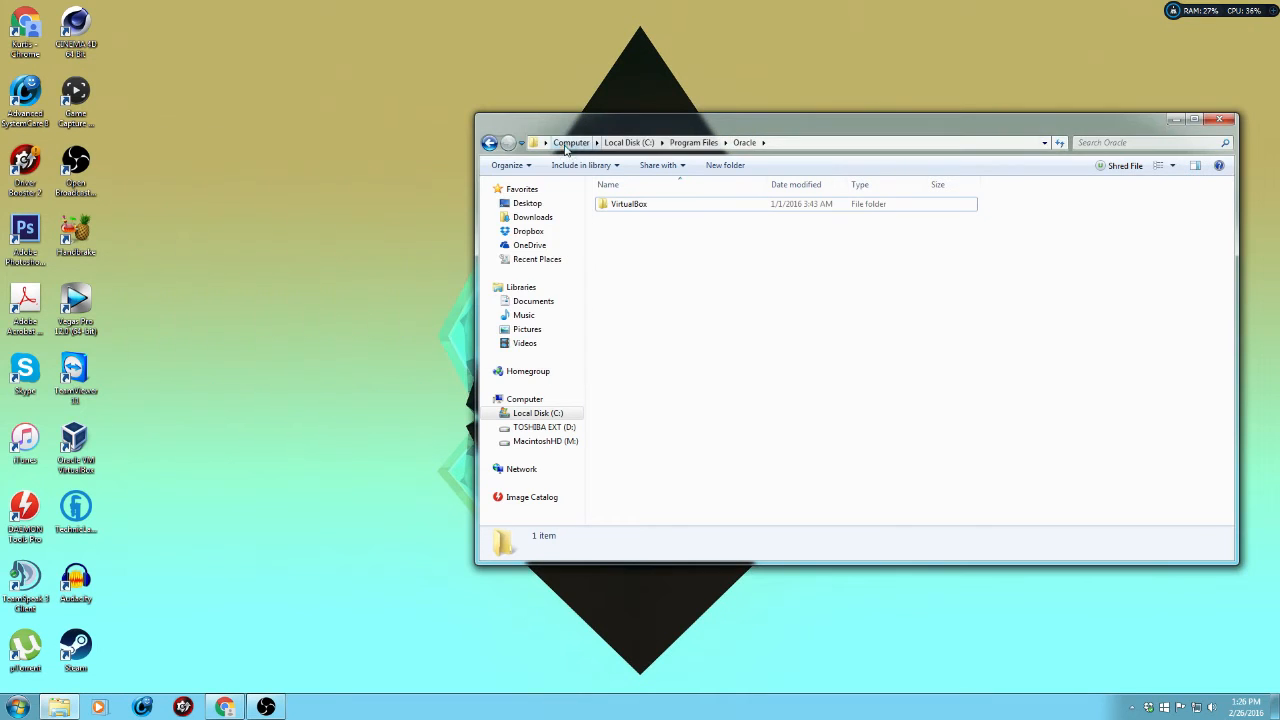
{"action": "left_click", "coordinate": [1223, 126]}
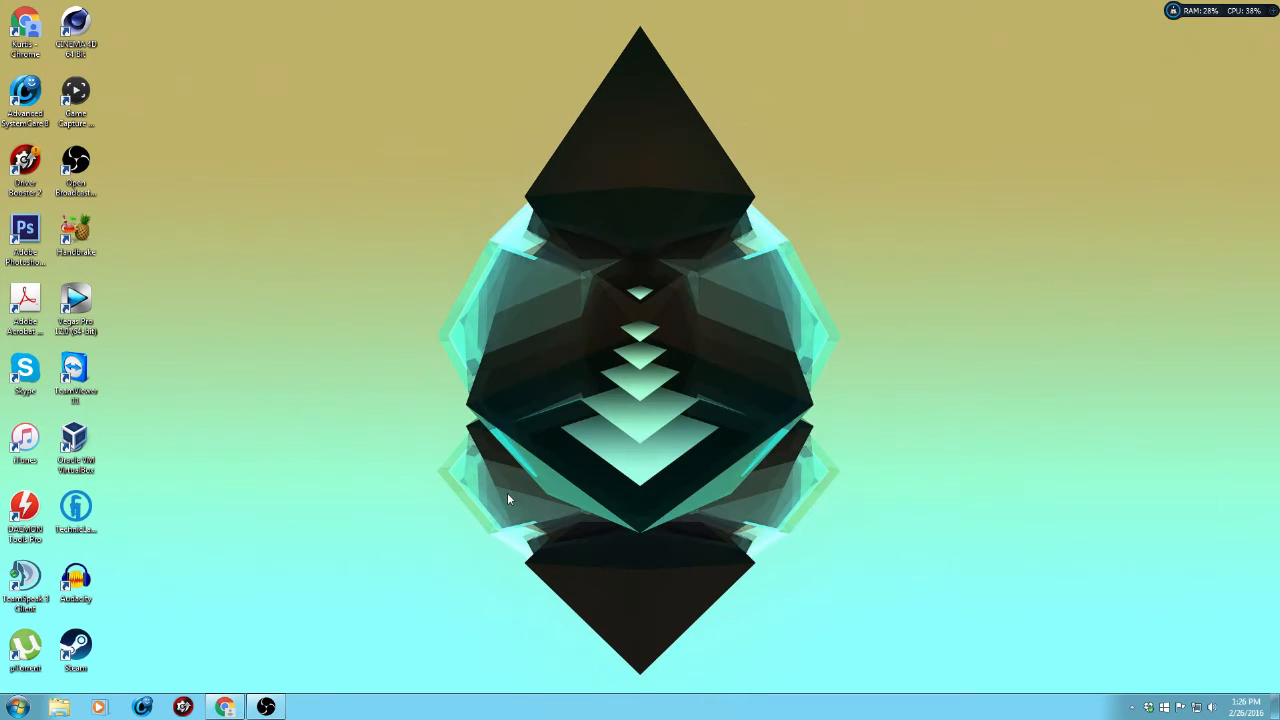
Switch to Oracle VM VirtualBox, start the Mav virtual machine and maximize its window.
{"action": "double_click", "coordinate": [74, 446]}
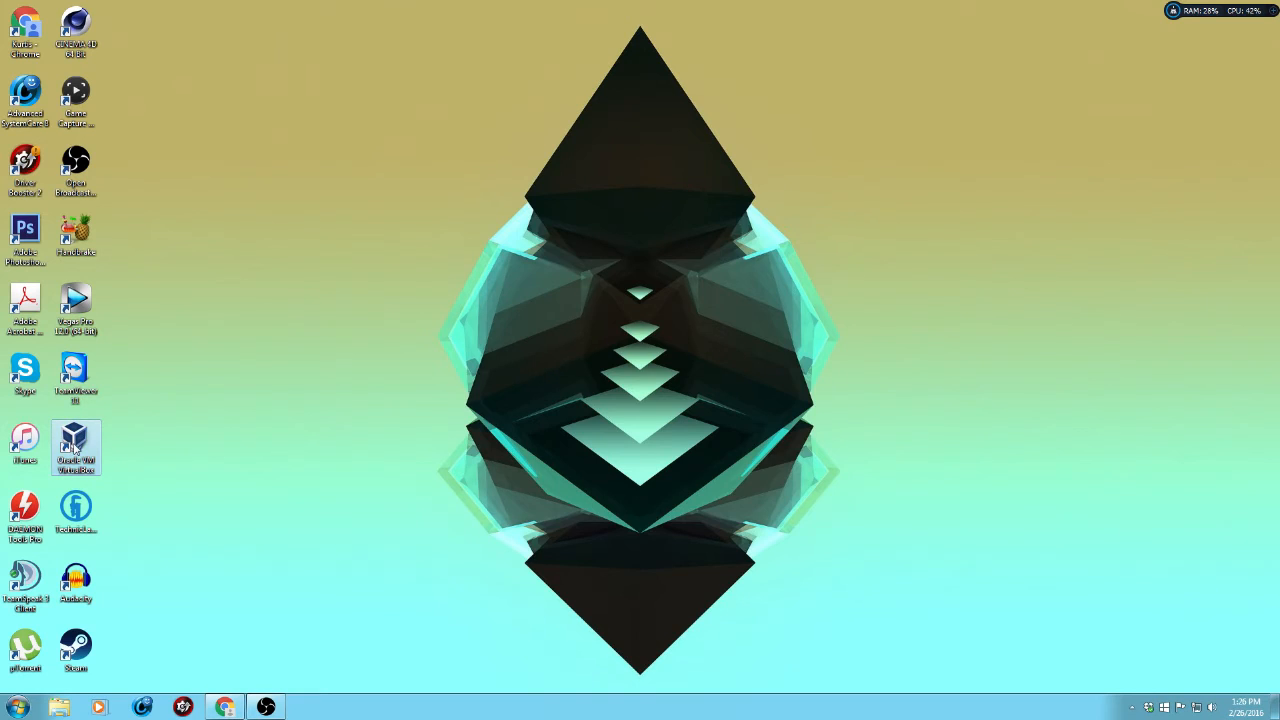
{"action": "left_click", "coordinate": [481, 213]}
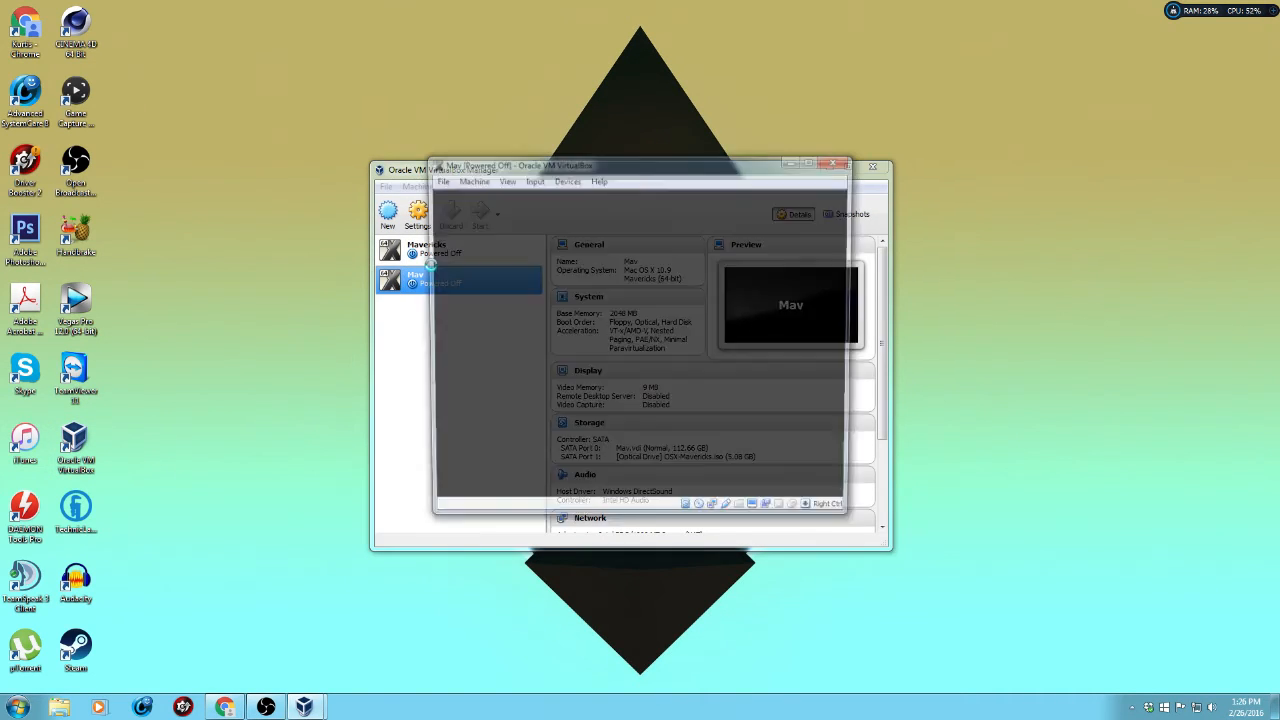
{"action": "left_click", "coordinate": [812, 161]}
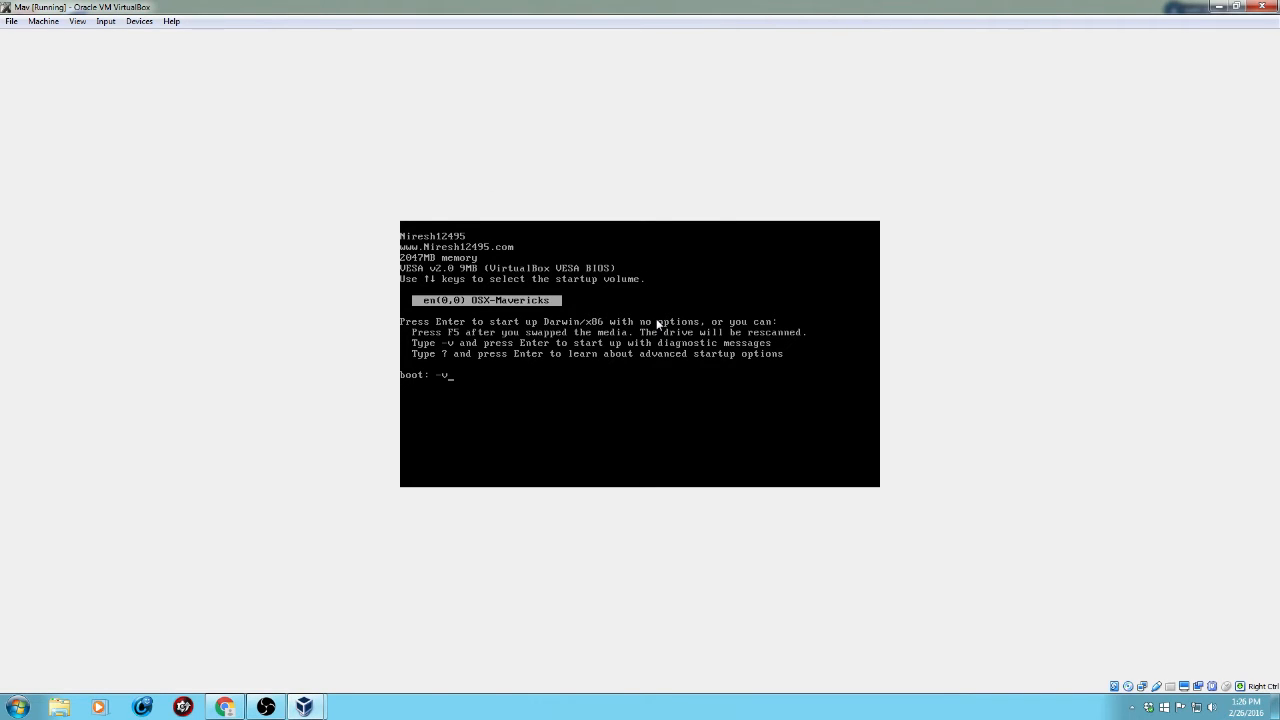
Boot OSX-Mavericks with the -v option and continue the installer with English as the main language.
{"action": "key", "text": "Return"}
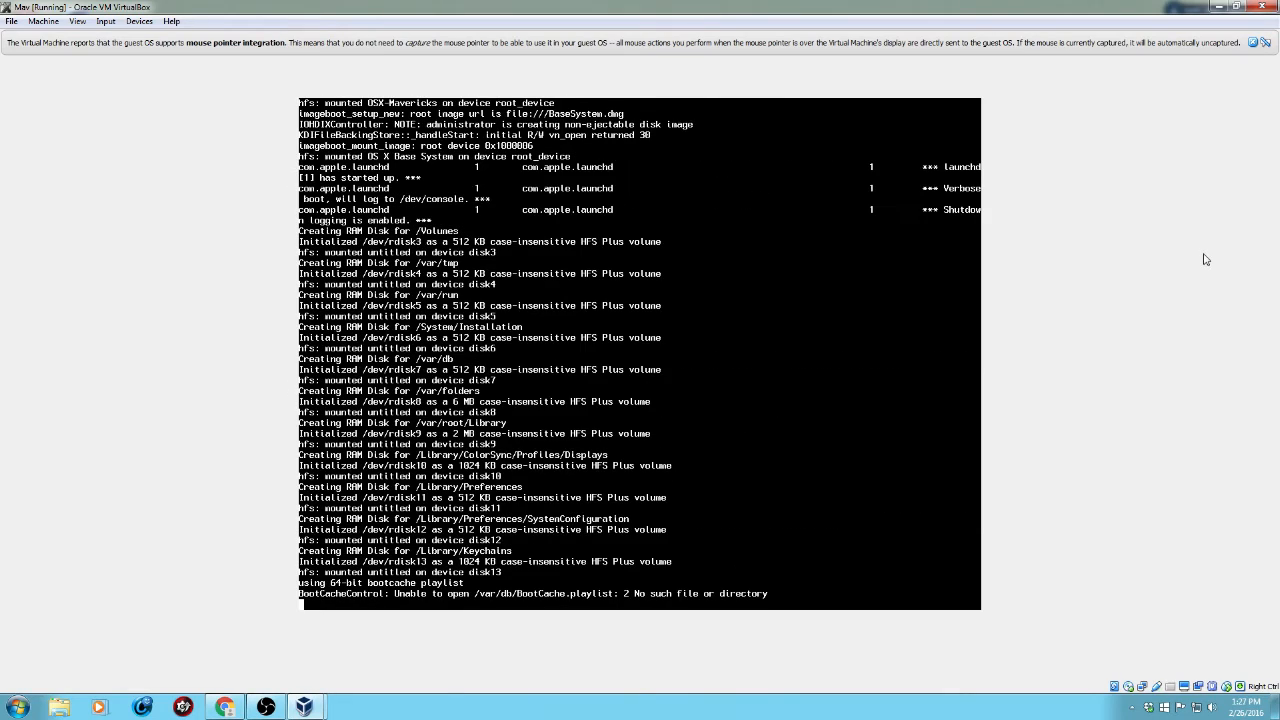
{"action": "left_click", "coordinate": [1253, 42]}
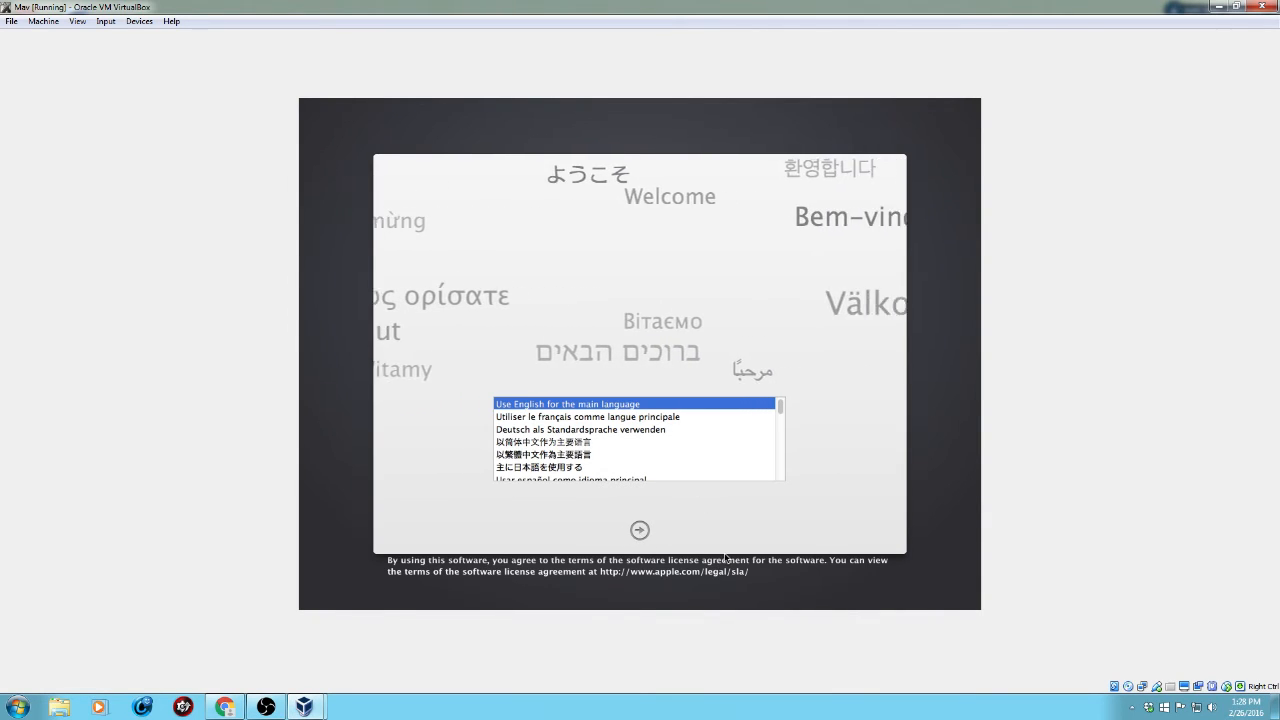
{"action": "left_click", "coordinate": [650, 522]}
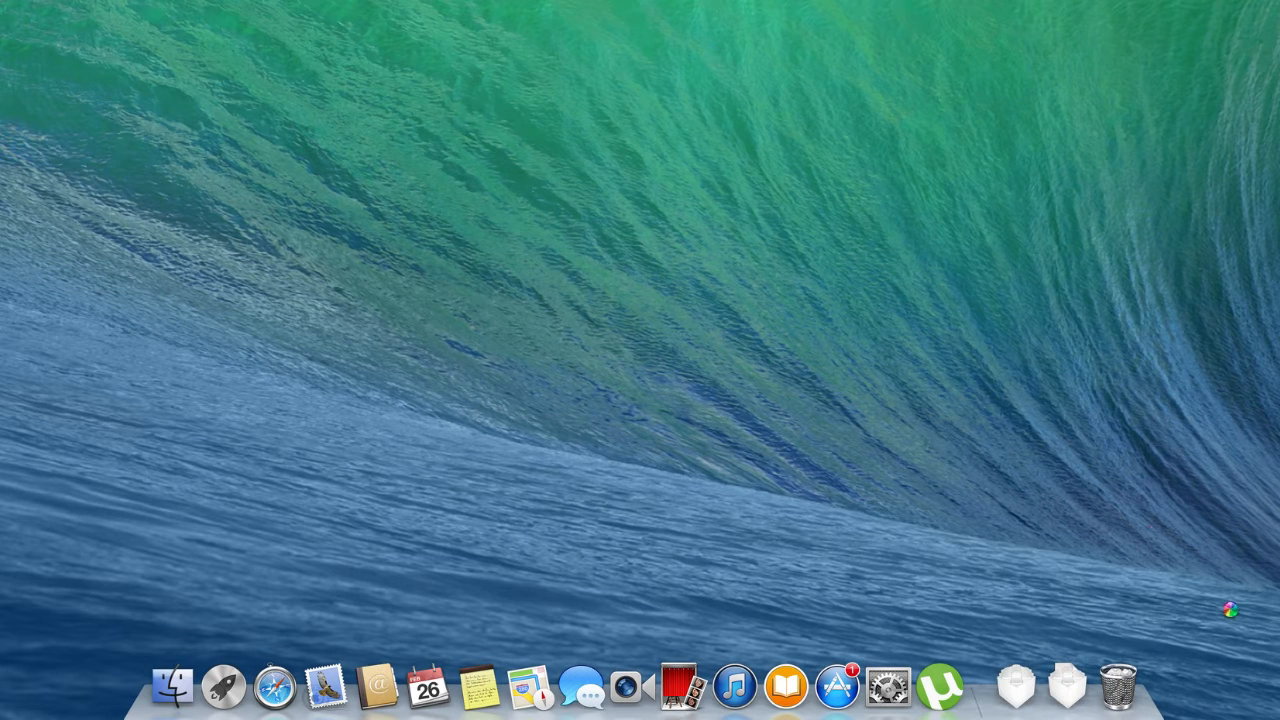
Switch to the Mac App Store and view the purchased apps.
{"action": "left_click", "coordinate": [837, 690]}
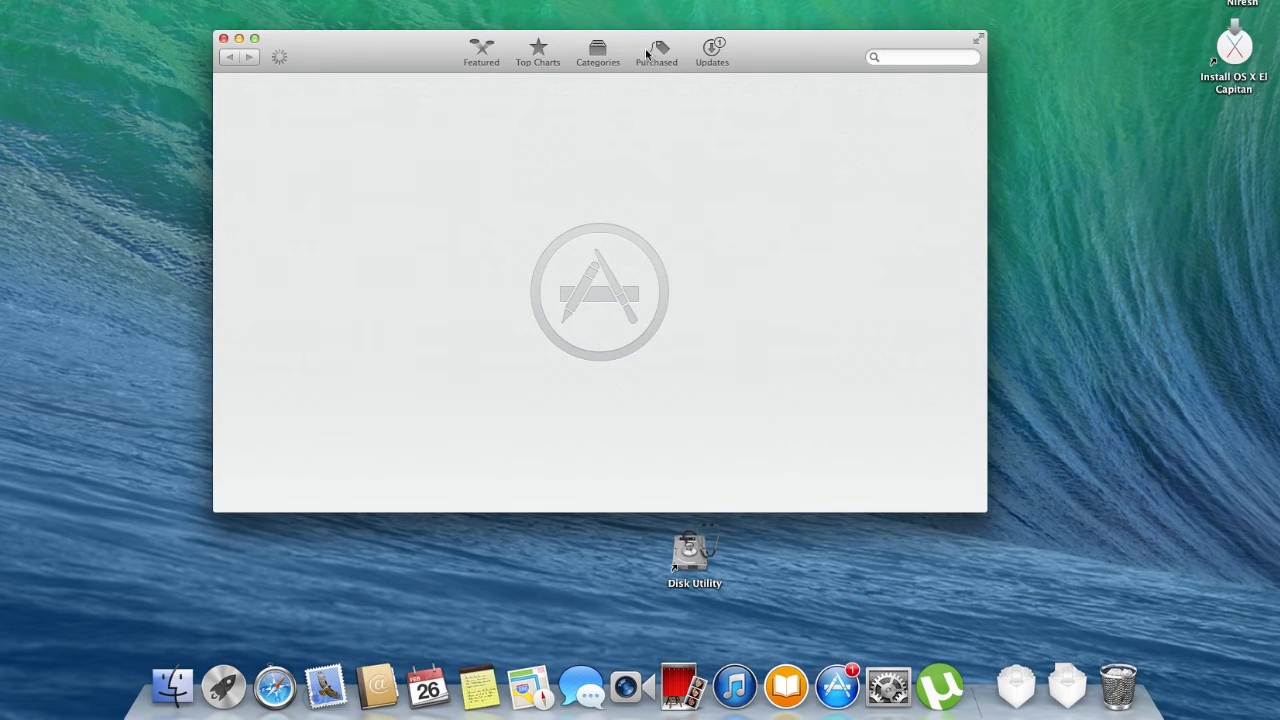
{"action": "left_click", "coordinate": [650, 48]}
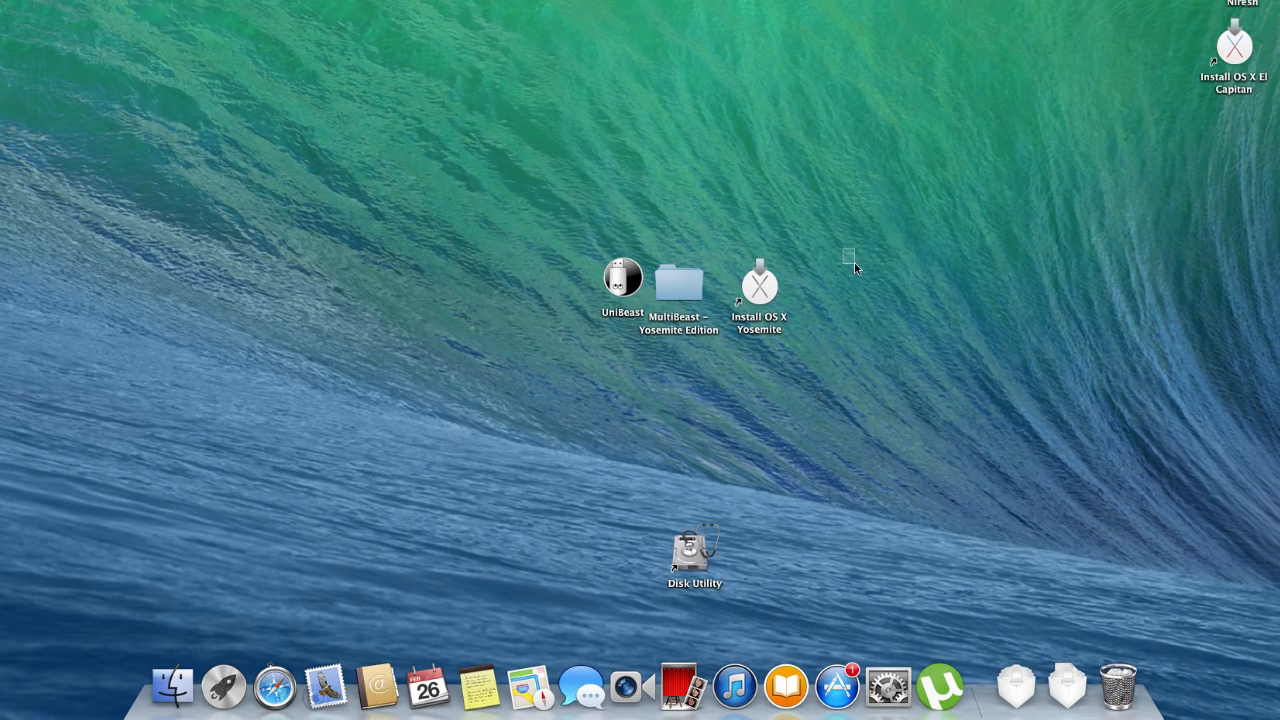
{"action": "left_click_drag", "start_coordinate": [855, 268], "coordinate": [1252, 418]}
{"action": "left_click_drag", "start_coordinate": [1202, 331], "coordinate": [723, 250]}
{"action": "left_click", "coordinate": [724, 489]}
{"action": "left_click", "coordinate": [670, 291]}
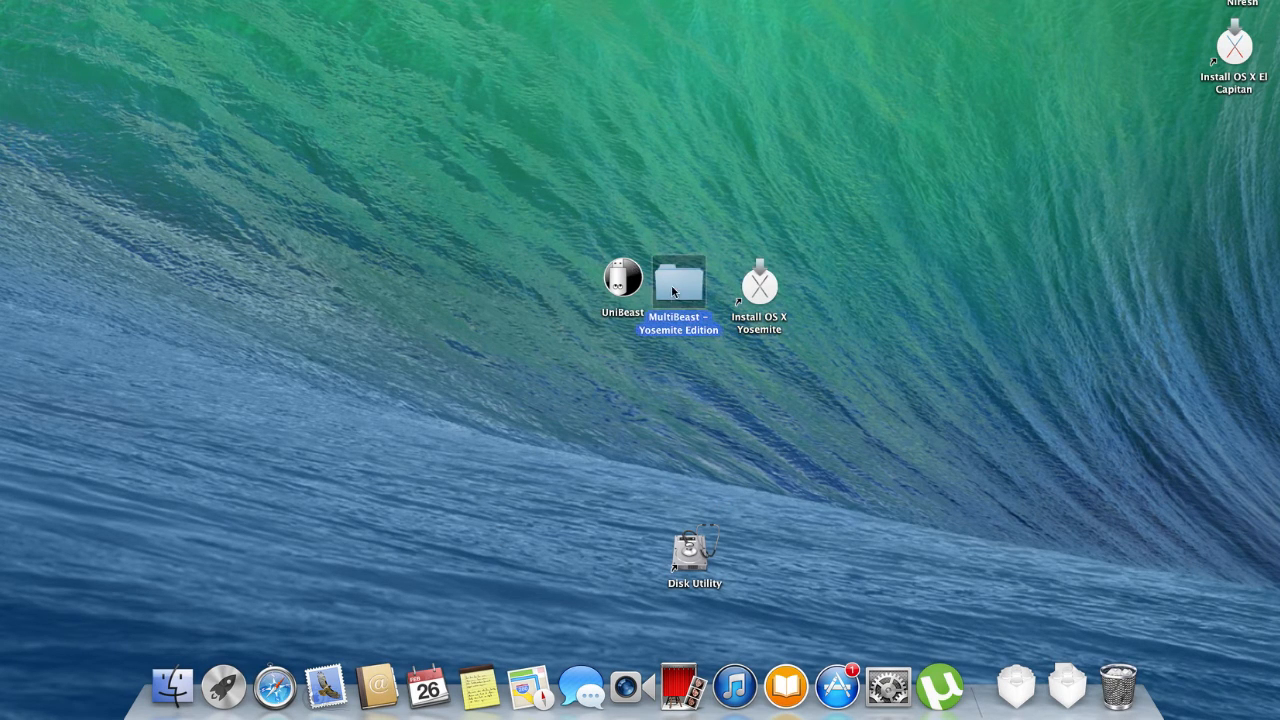
Open Disk Utility and choose a one-partition layout for the 8.02 GB Lexar USB flash drive.
{"action": "left_click", "coordinate": [700, 366]}
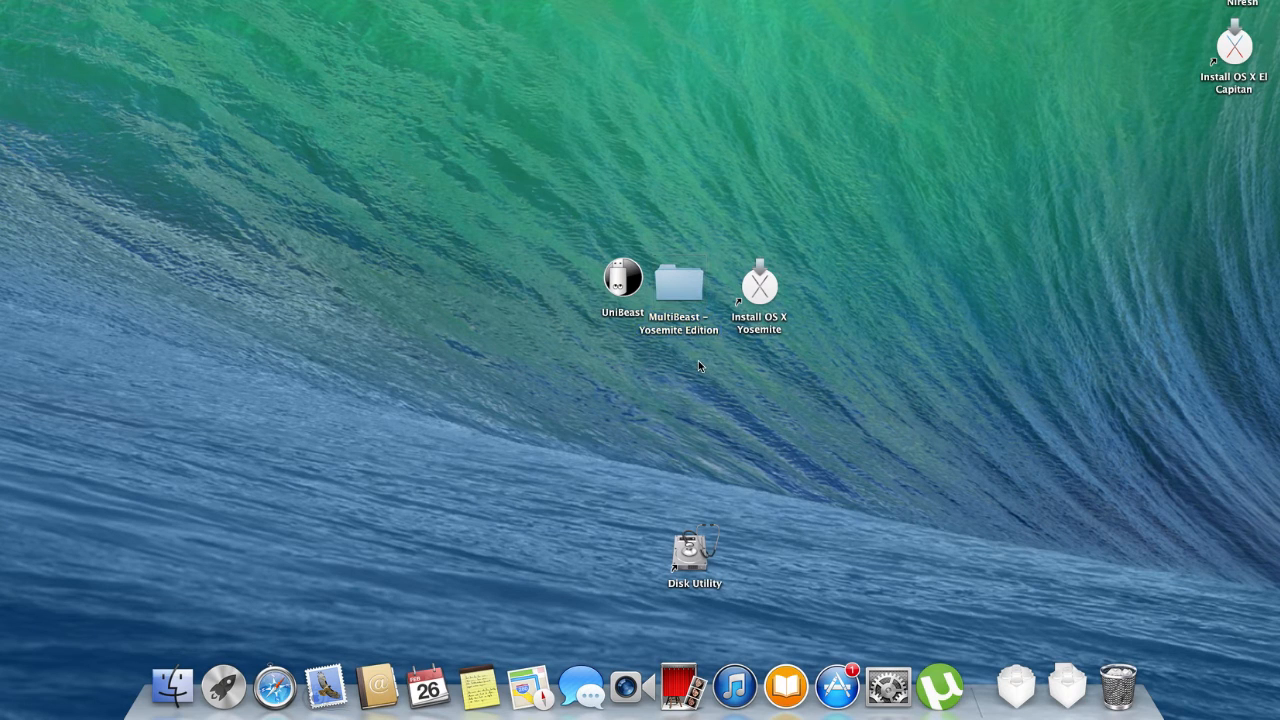
{"action": "left_click", "coordinate": [700, 550]}
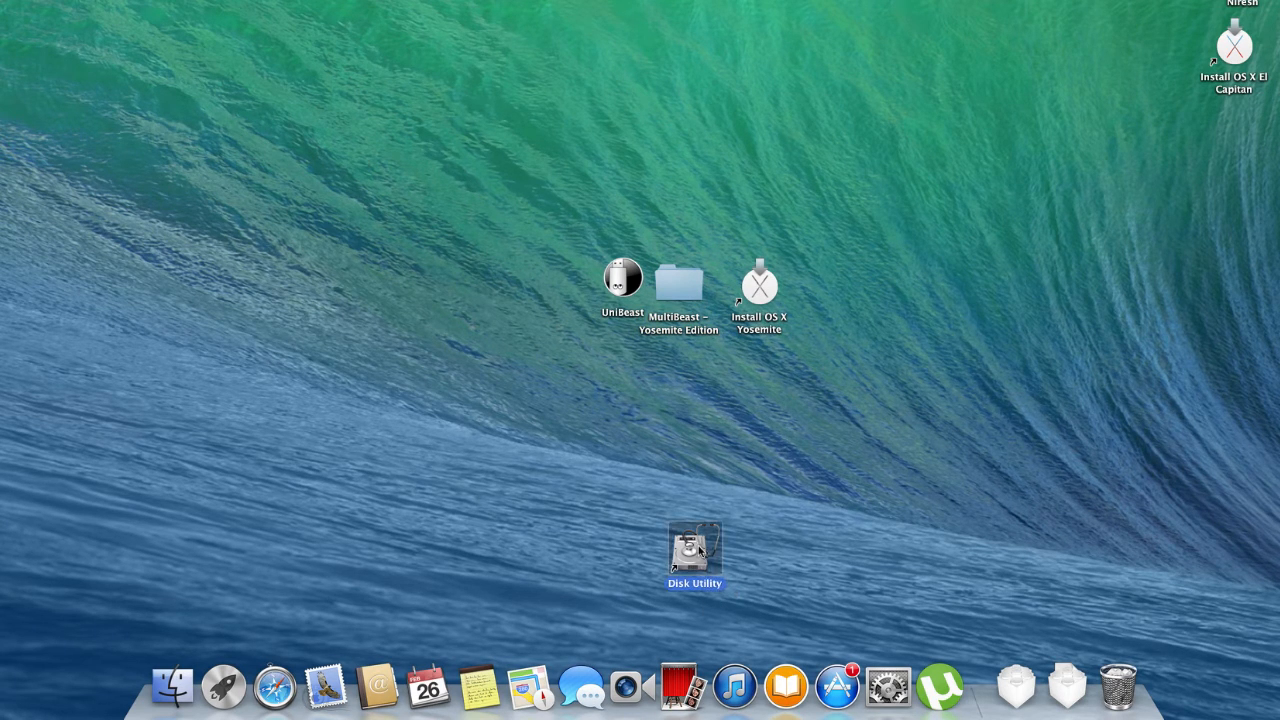
{"action": "double_click", "coordinate": [700, 550]}
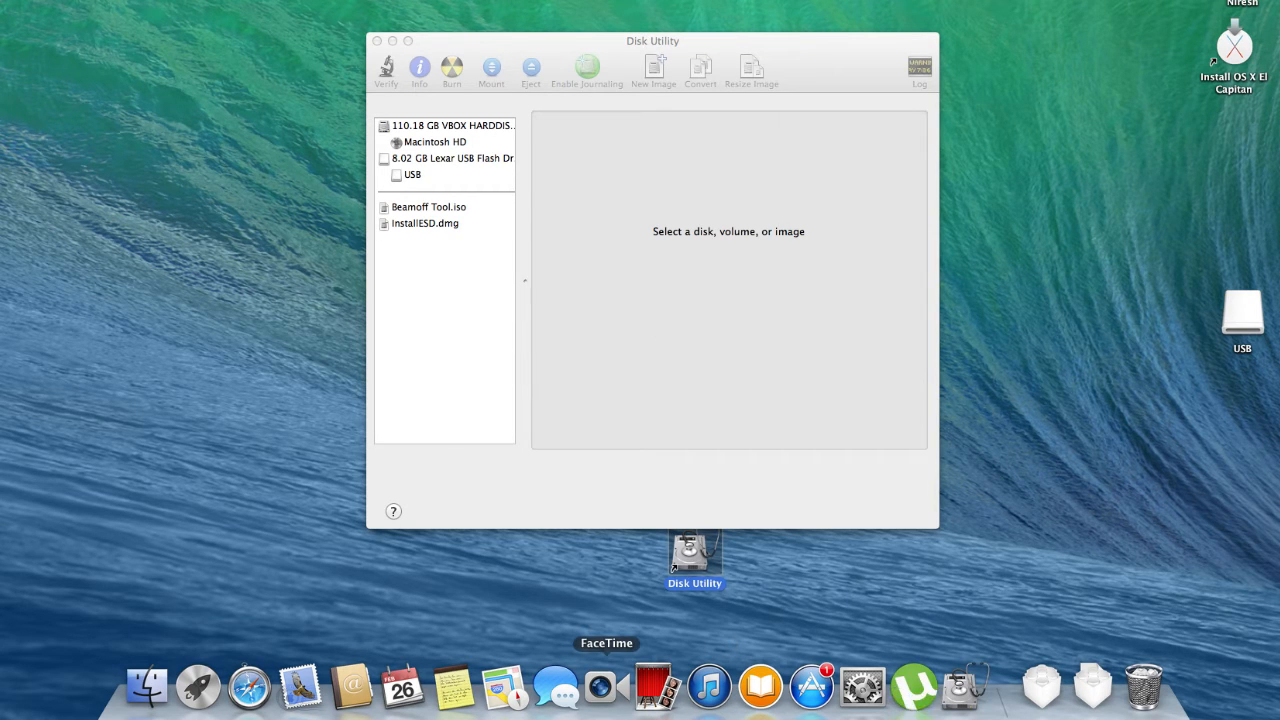
{"action": "left_click", "coordinate": [655, 718]}
{"action": "mouse_move", "coordinate": [691, 648]}
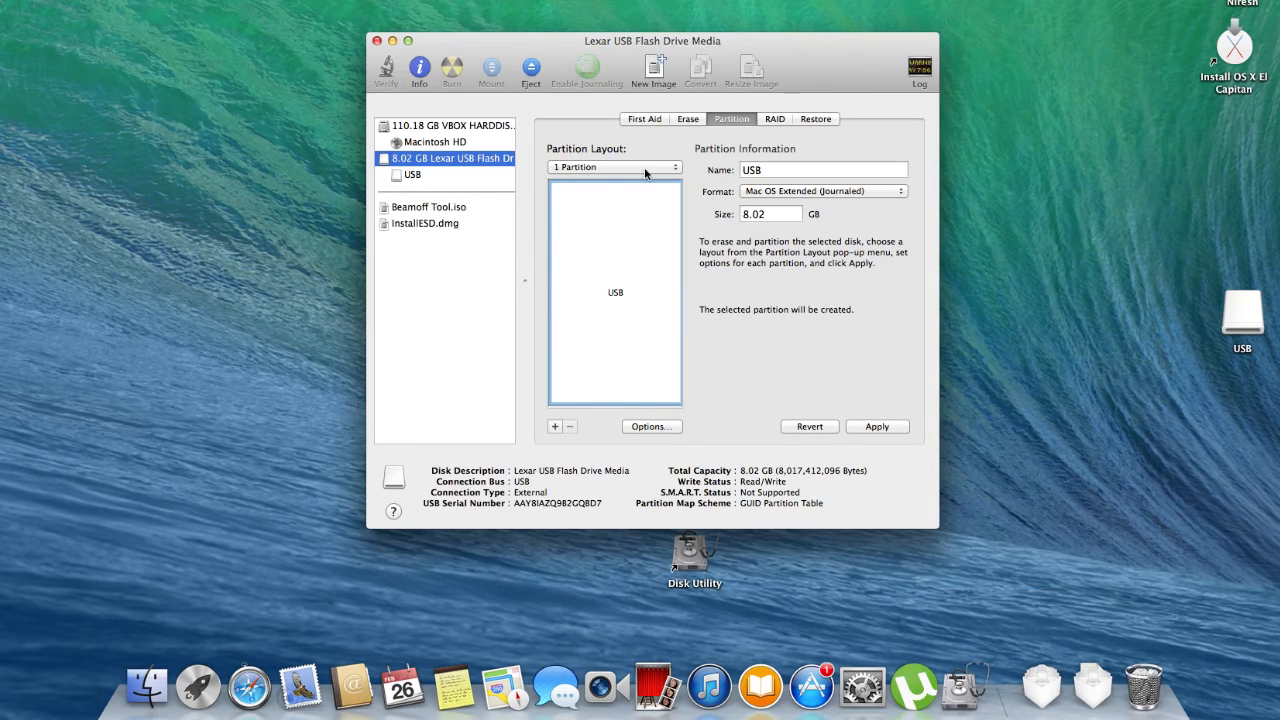
Partition the Lexar drive using GUID Partition Table, with a Mac OS Extended (Journaled) partition named USB.
{"action": "left_click", "coordinate": [670, 429]}
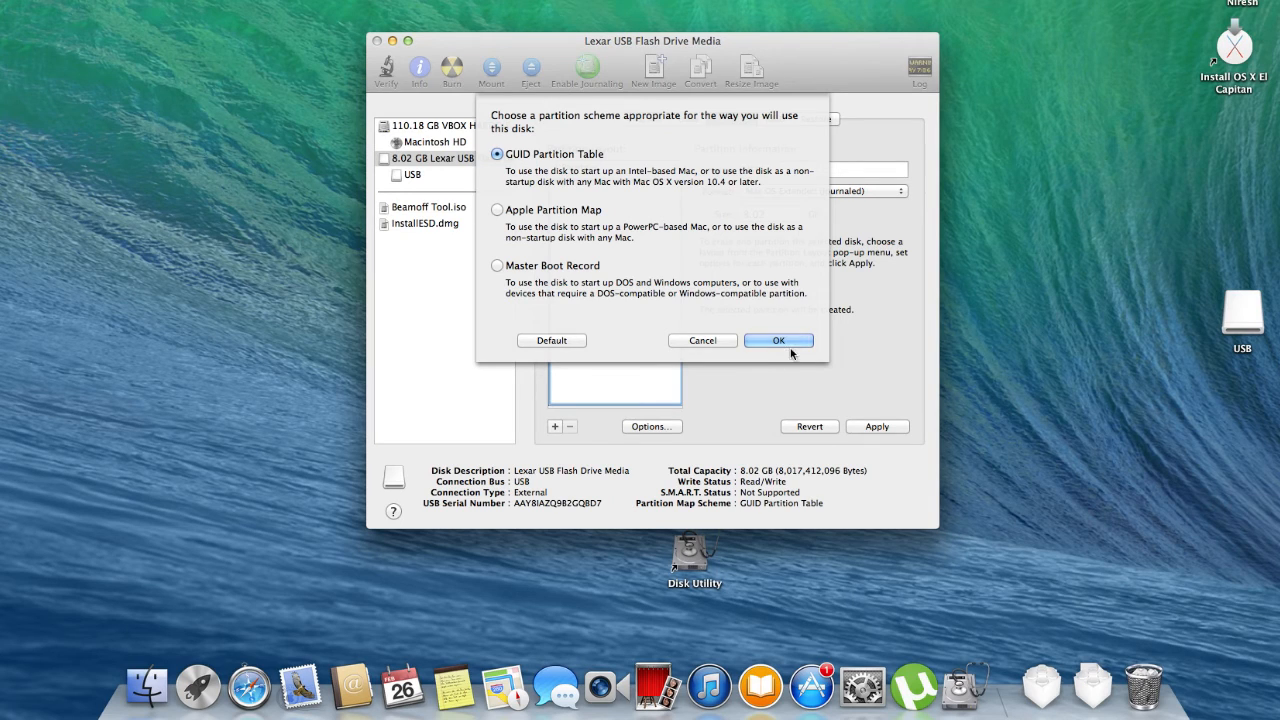
{"action": "left_click", "coordinate": [806, 338]}
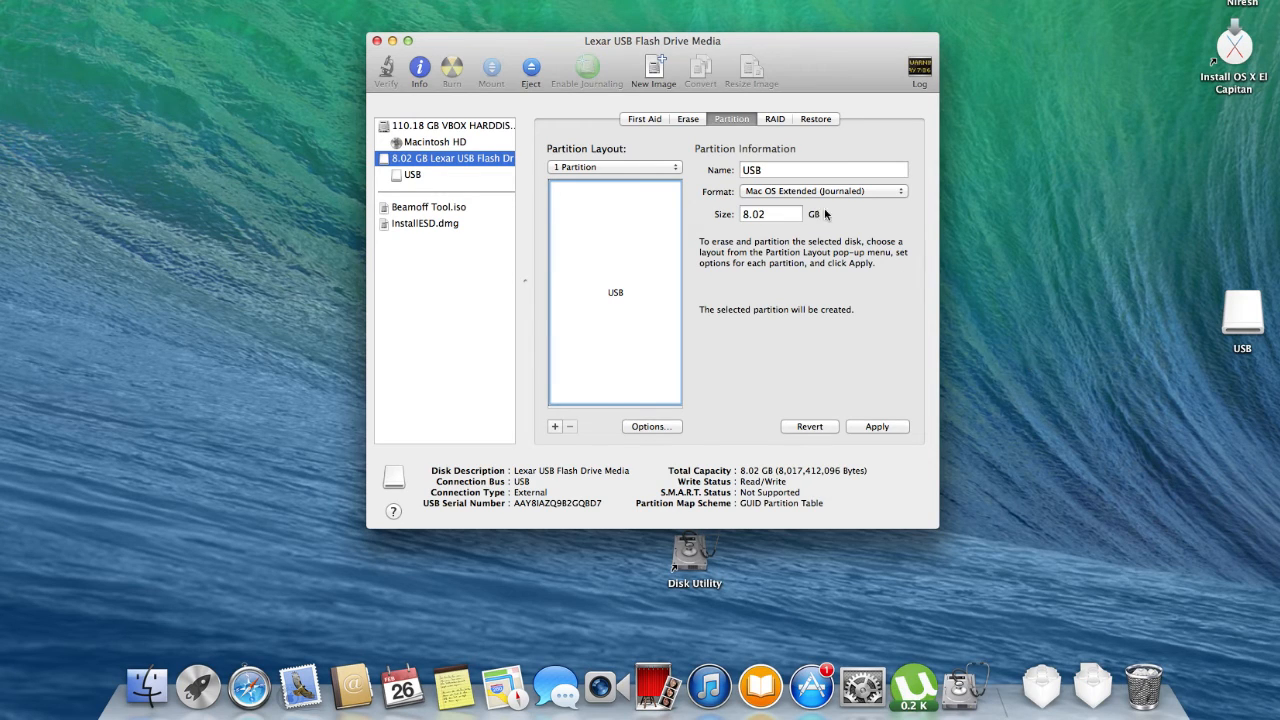
{"action": "double_click", "coordinate": [795, 166]}
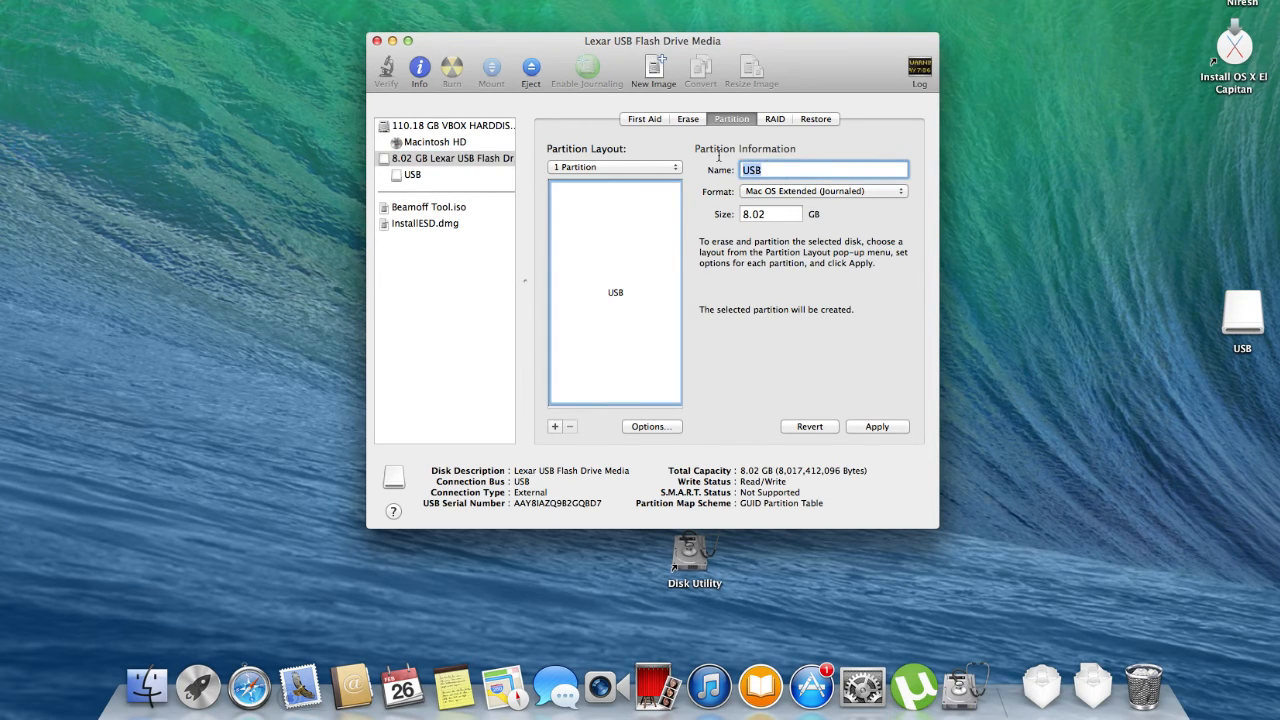
{"action": "left_click", "coordinate": [782, 170]}
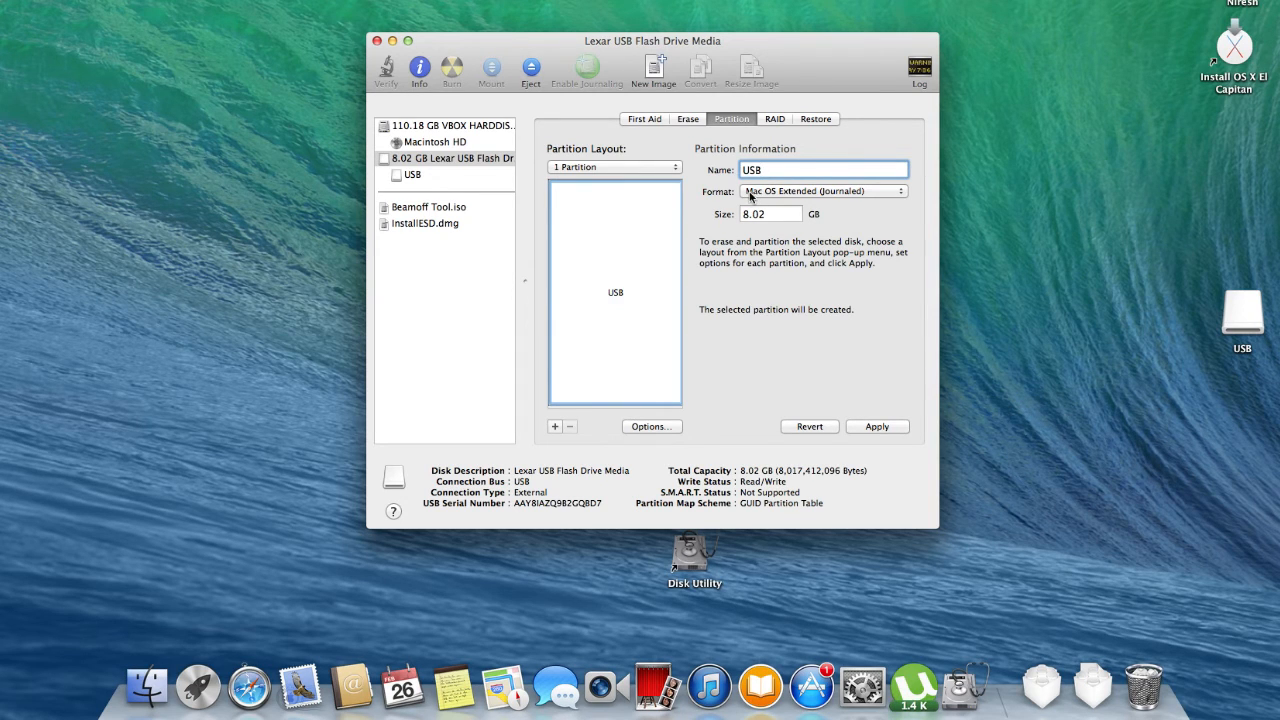
{"action": "left_click", "coordinate": [872, 427]}
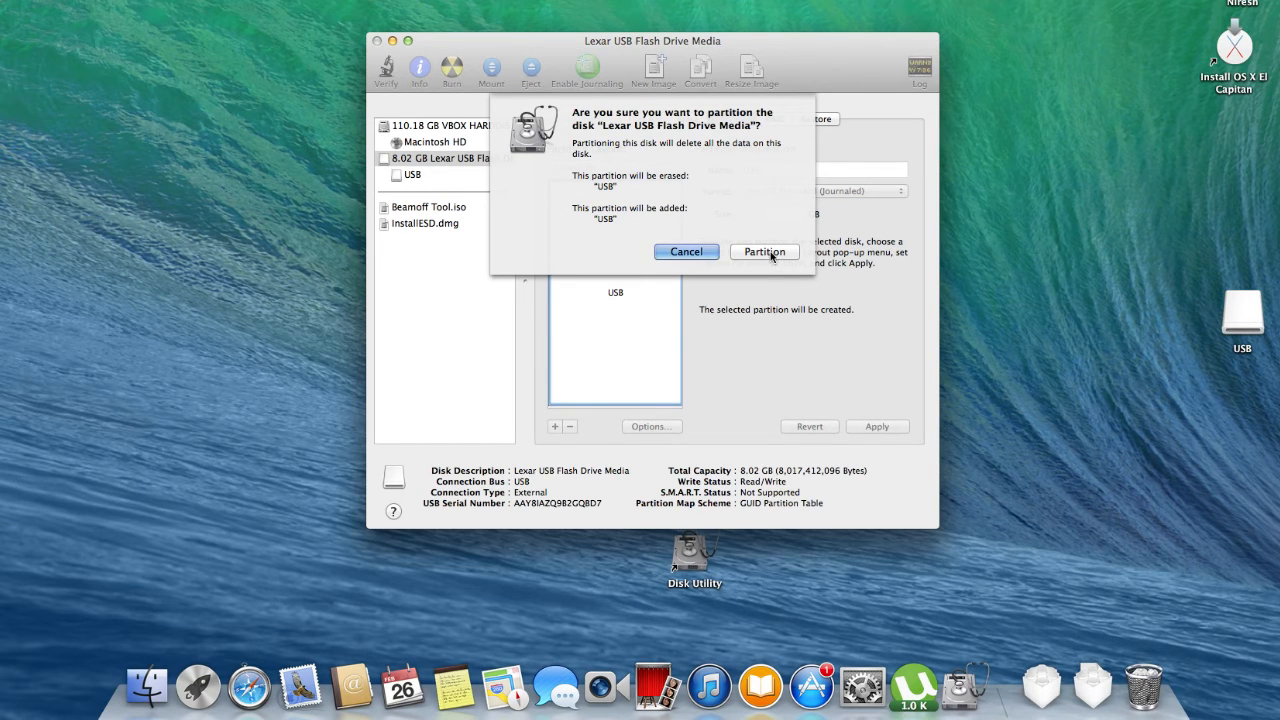
{"action": "left_click", "coordinate": [765, 252]}
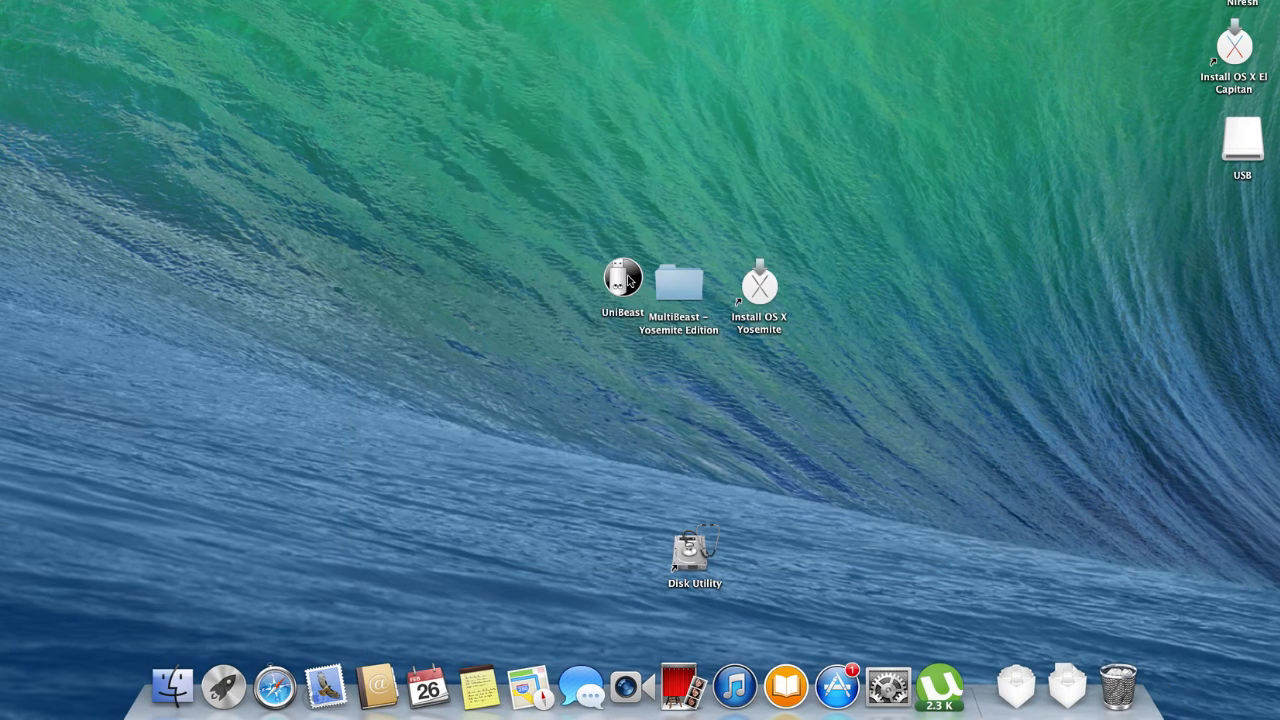
Open UniBeast, continue through its introductory pages and agree to the software license.
{"action": "left_click", "coordinate": [634, 270]}
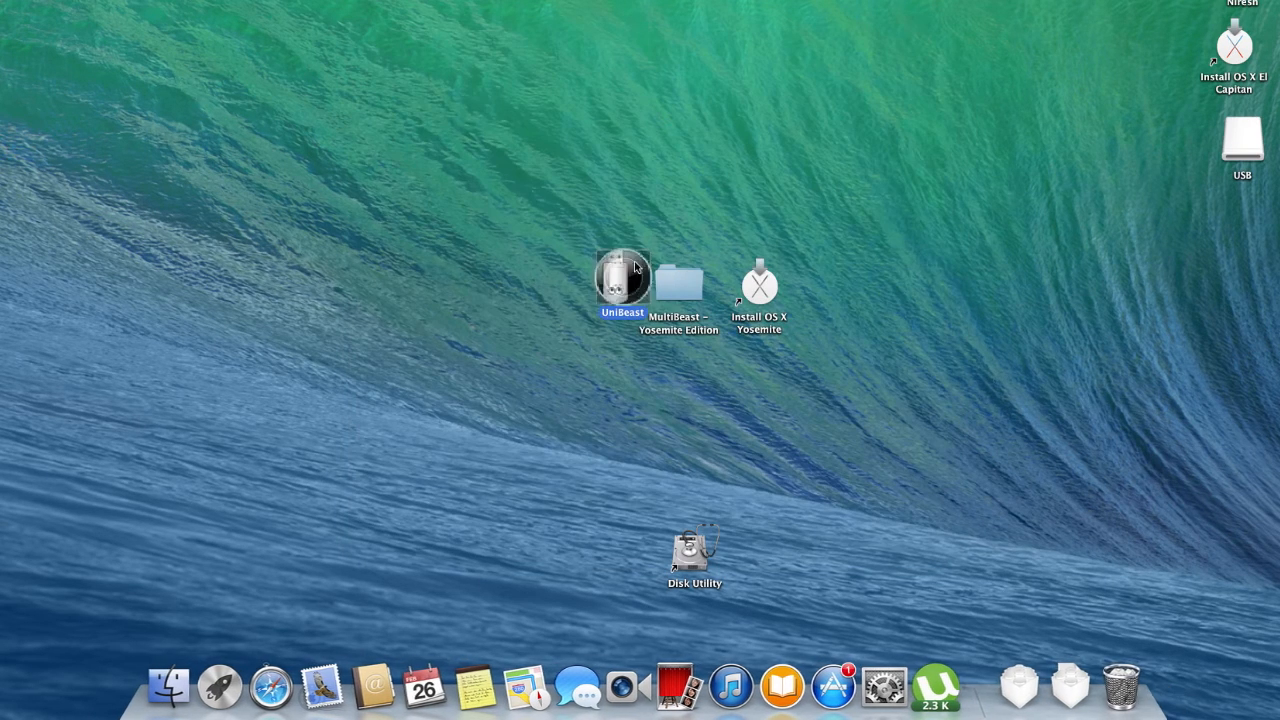
{"action": "double_click", "coordinate": [634, 268]}
{"action": "left_click", "coordinate": [852, 475]}
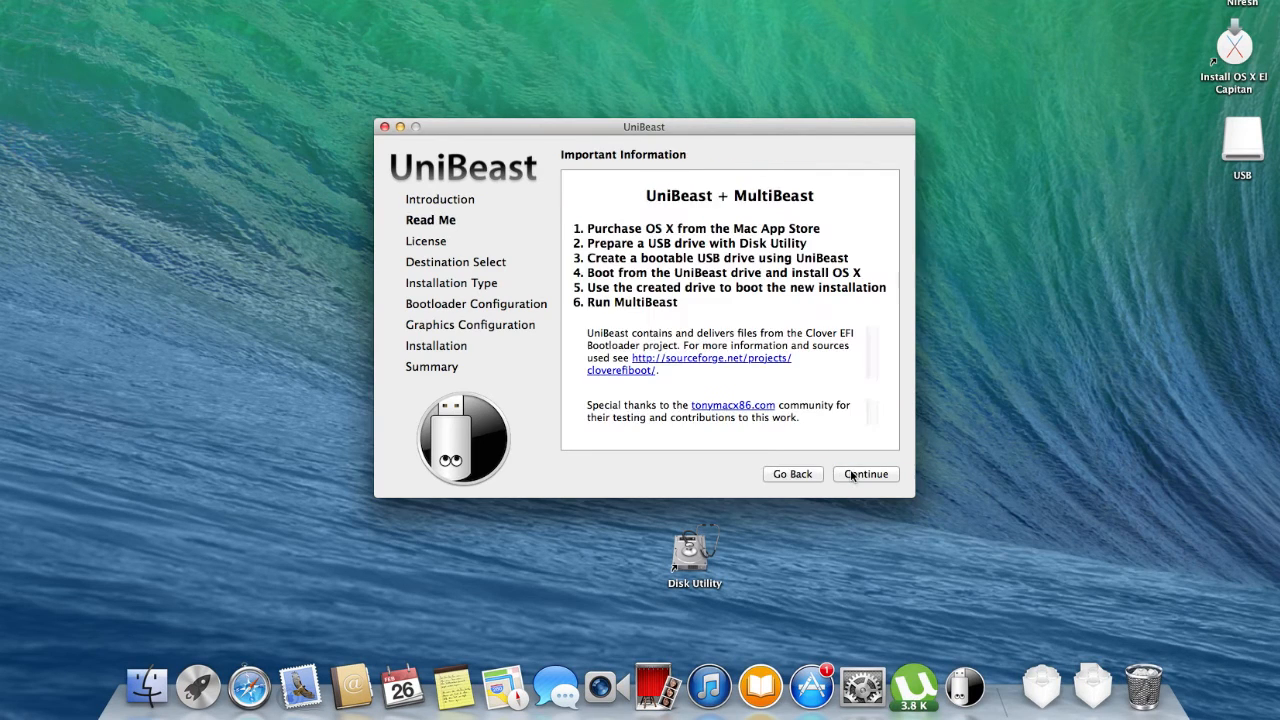
{"action": "left_click", "coordinate": [855, 475]}
{"action": "left_click", "coordinate": [855, 475]}
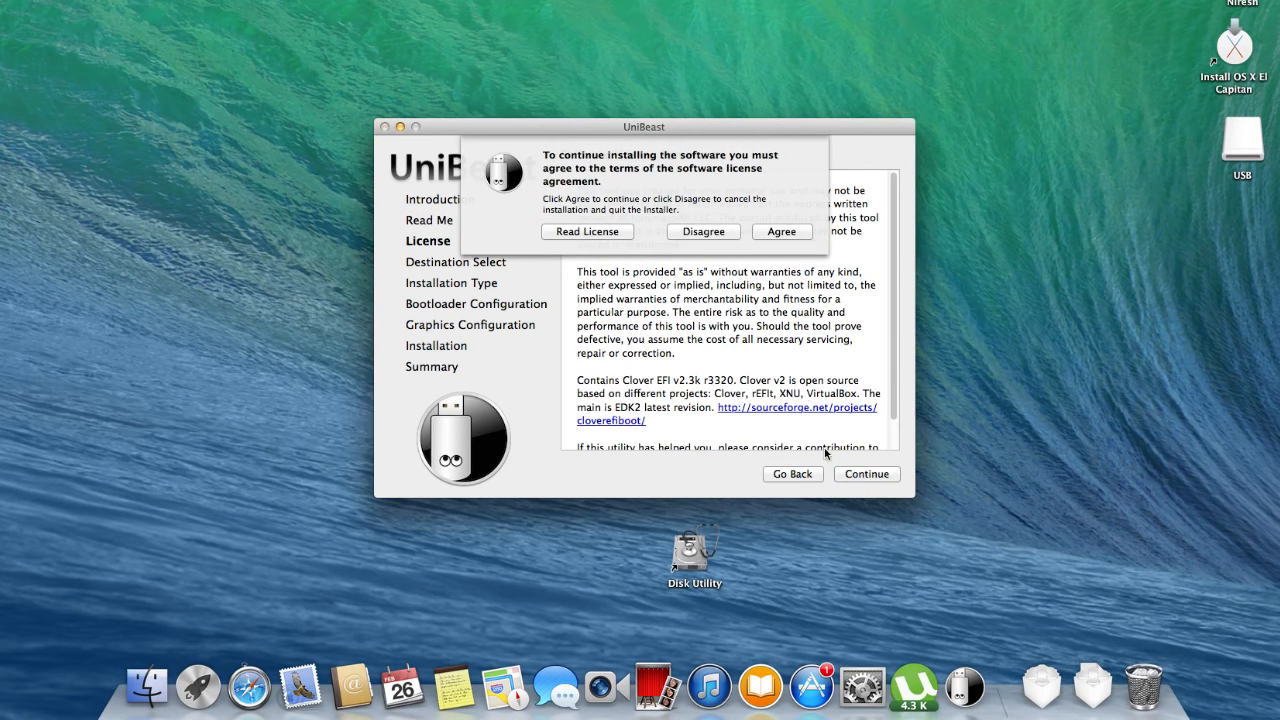
{"action": "left_click", "coordinate": [786, 233]}
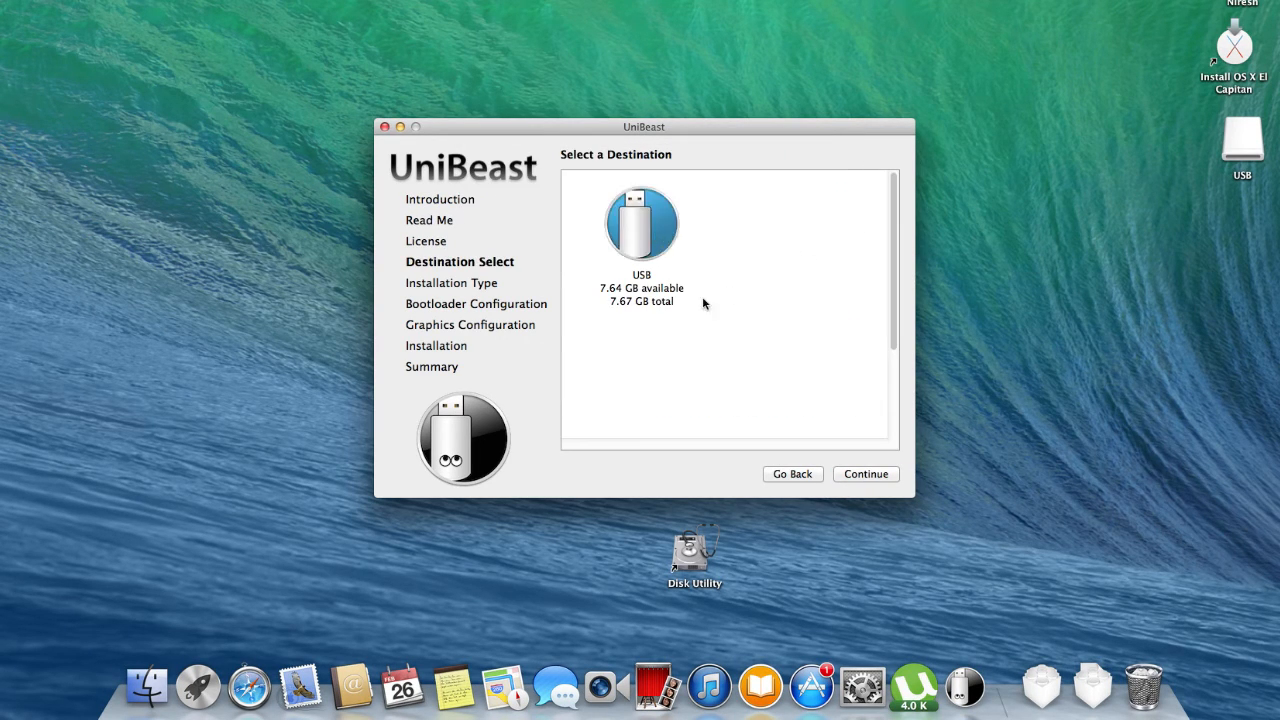
Select the USB drive as the destination and Yosemite as the OS installation.
{"action": "left_click", "coordinate": [855, 474]}
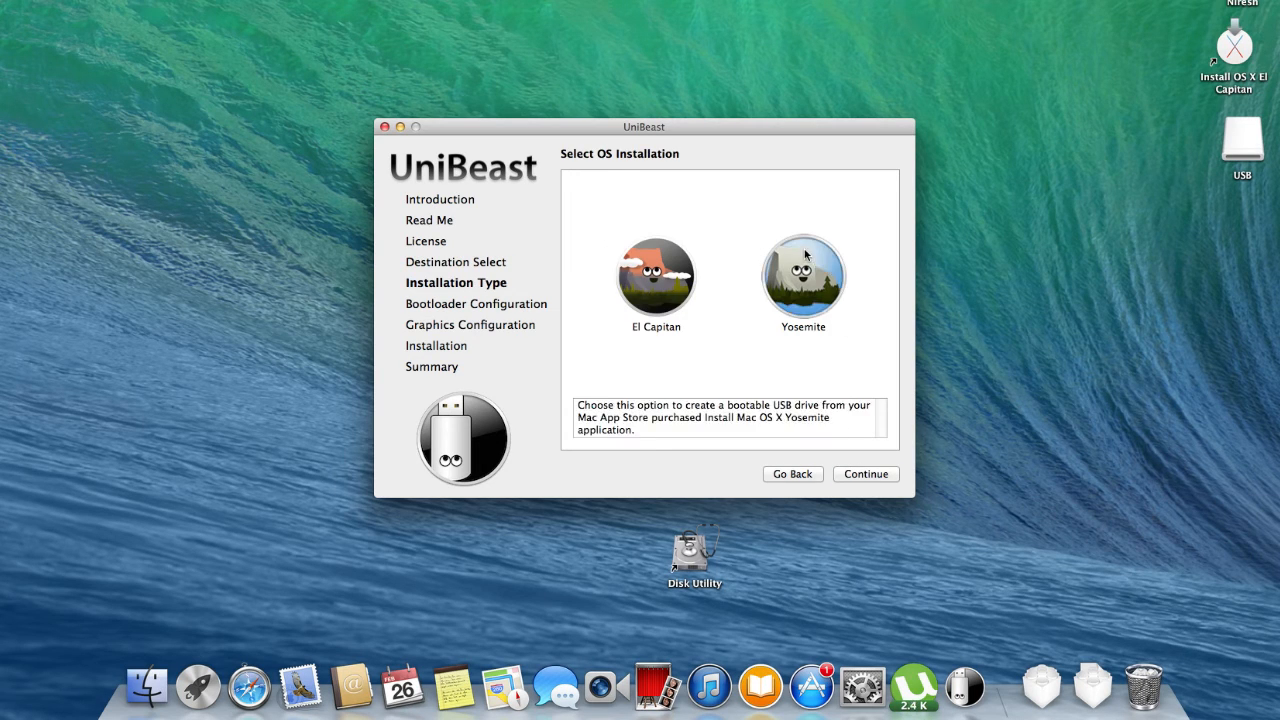
{"action": "left_click", "coordinate": [863, 477]}
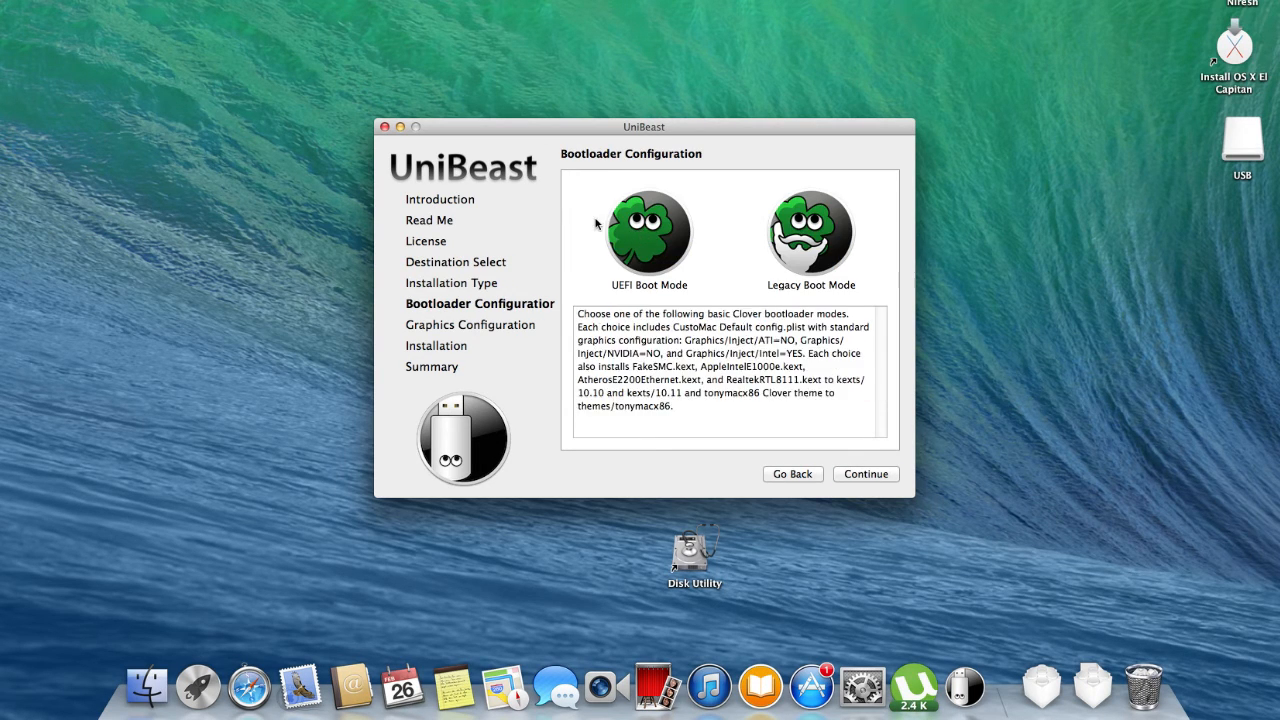
Compare the bootloader modes and continue with UEFI Boot Mode.
{"action": "left_click", "coordinate": [647, 237]}
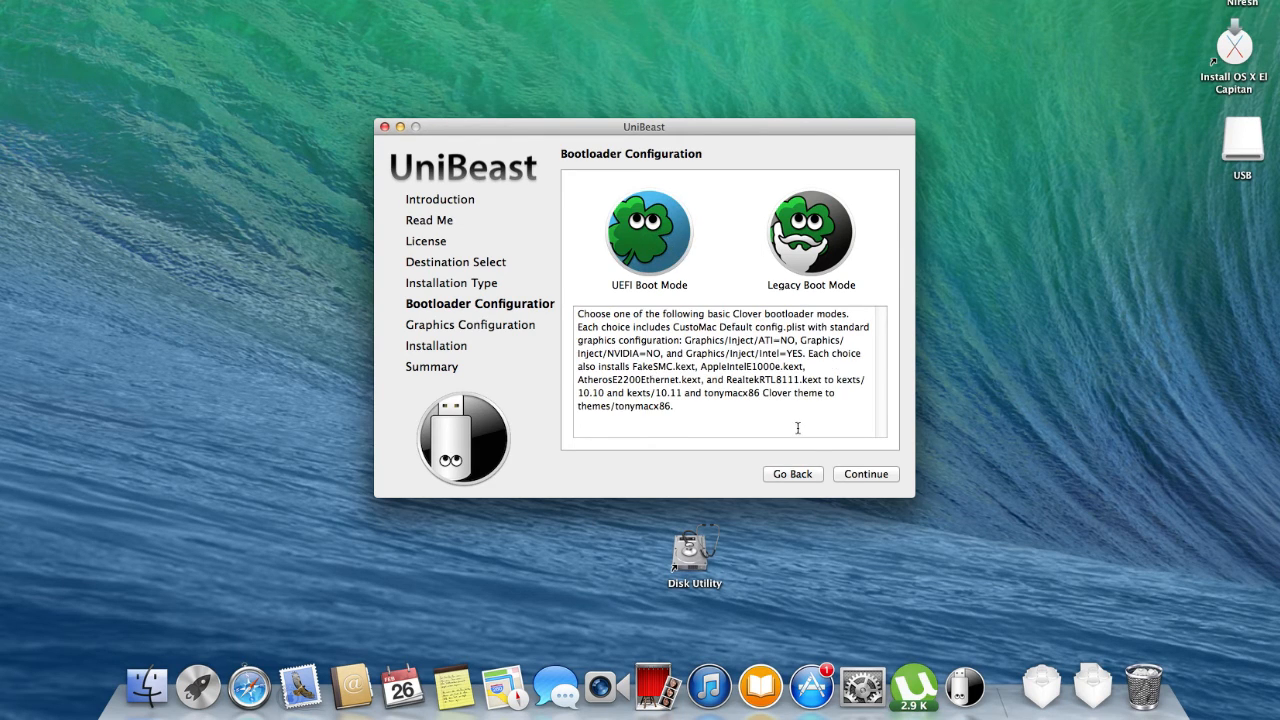
{"action": "left_click", "coordinate": [809, 236]}
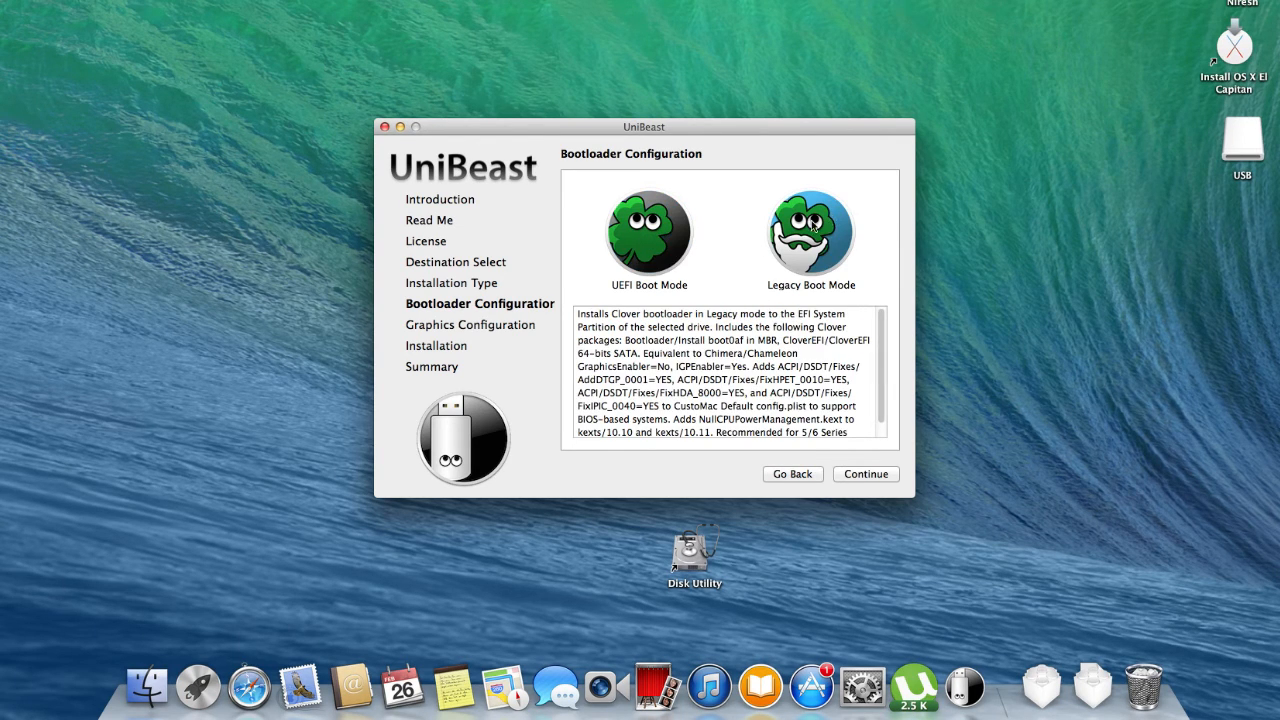
{"action": "left_click", "coordinate": [683, 224]}
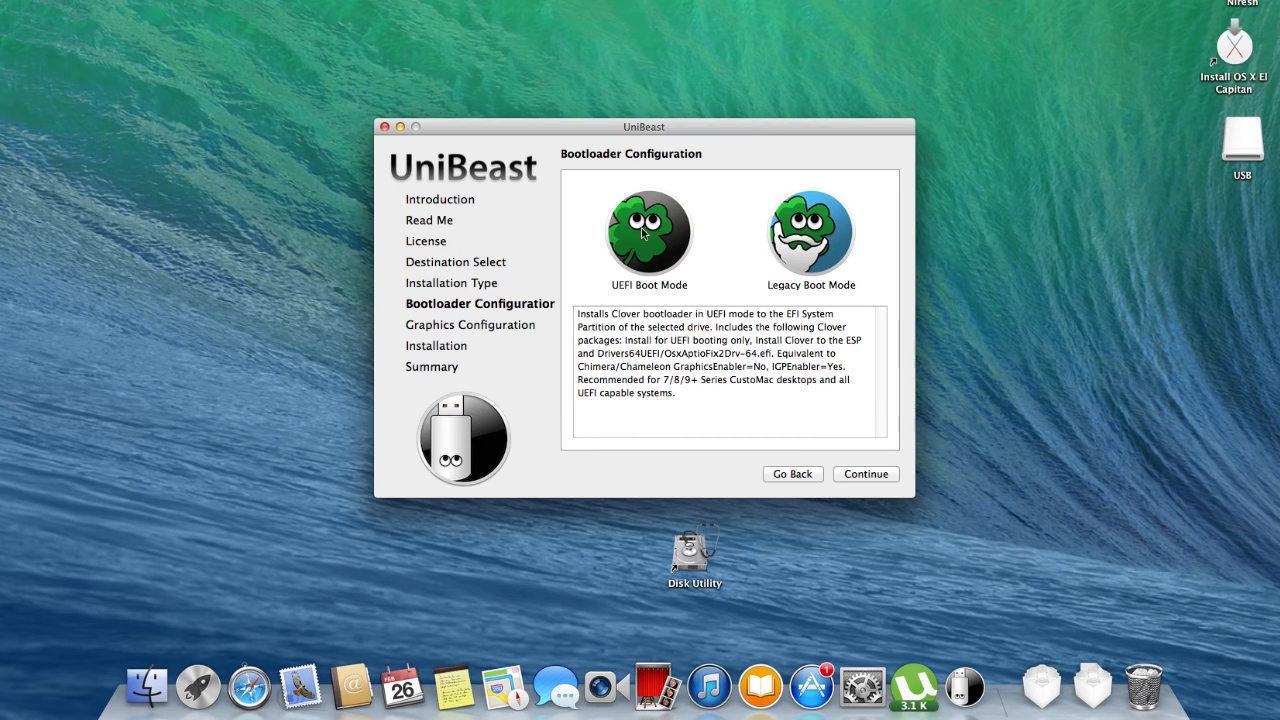
{"action": "left_click", "coordinate": [877, 472]}
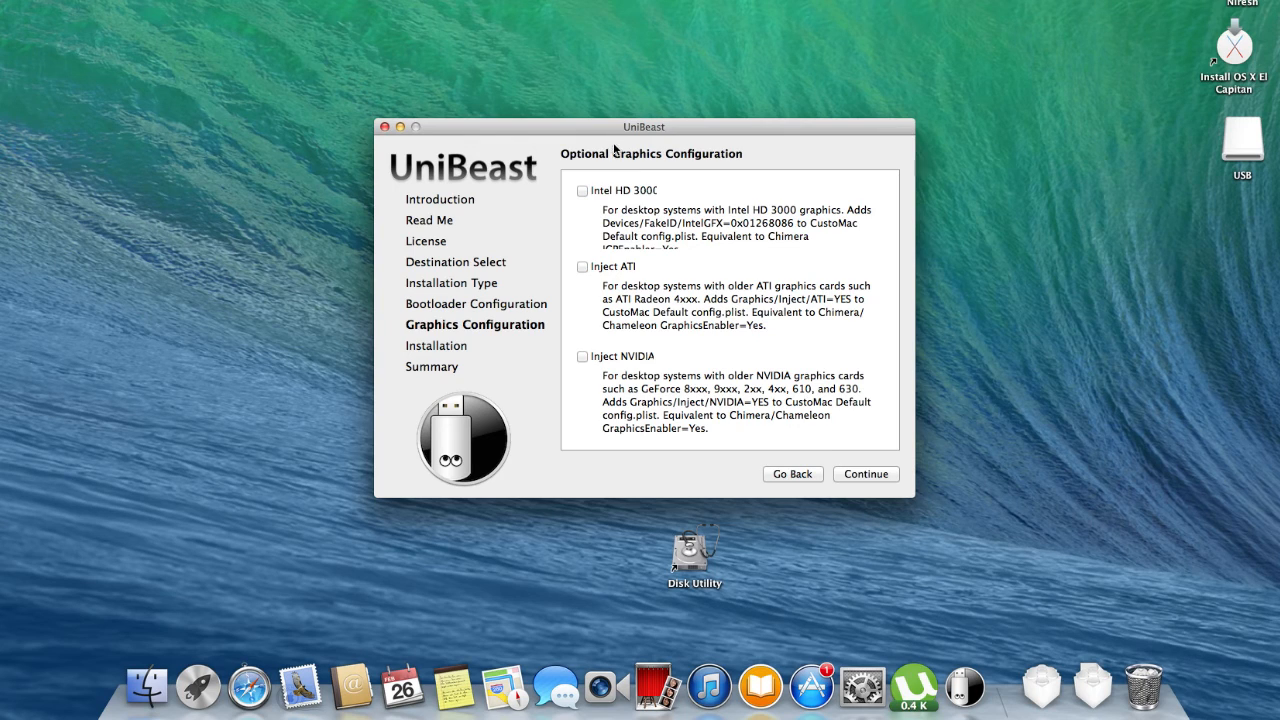
Leave all optional graphics settings unselected, install UniBeast onto the USB drive and quit the installer.
{"action": "left_click", "coordinate": [850, 474]}
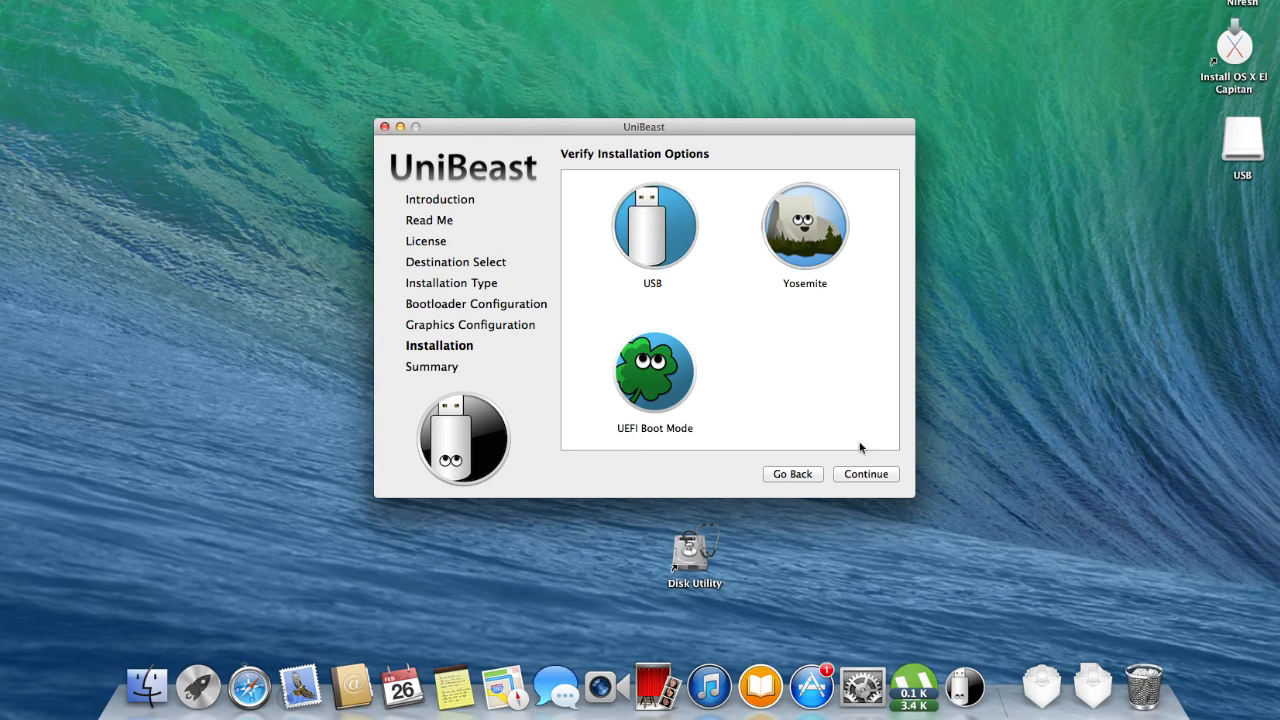
{"action": "left_click", "coordinate": [868, 477]}
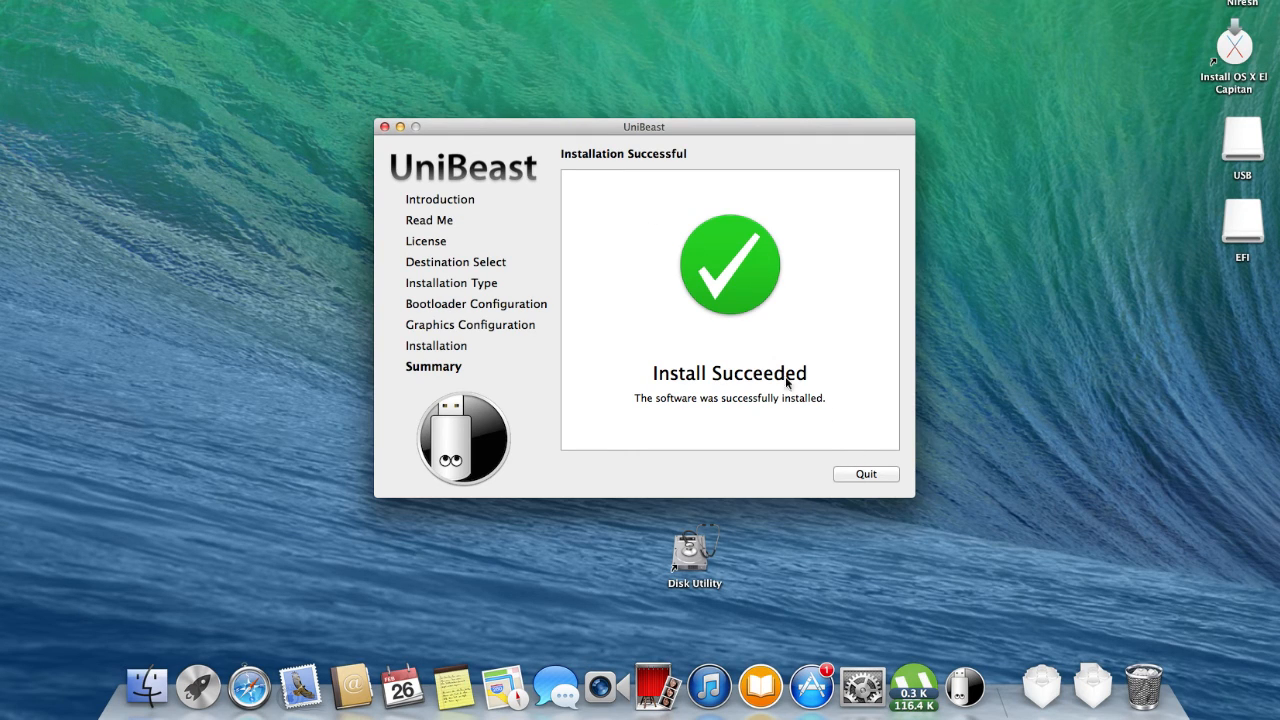
{"action": "left_click", "coordinate": [865, 475]}
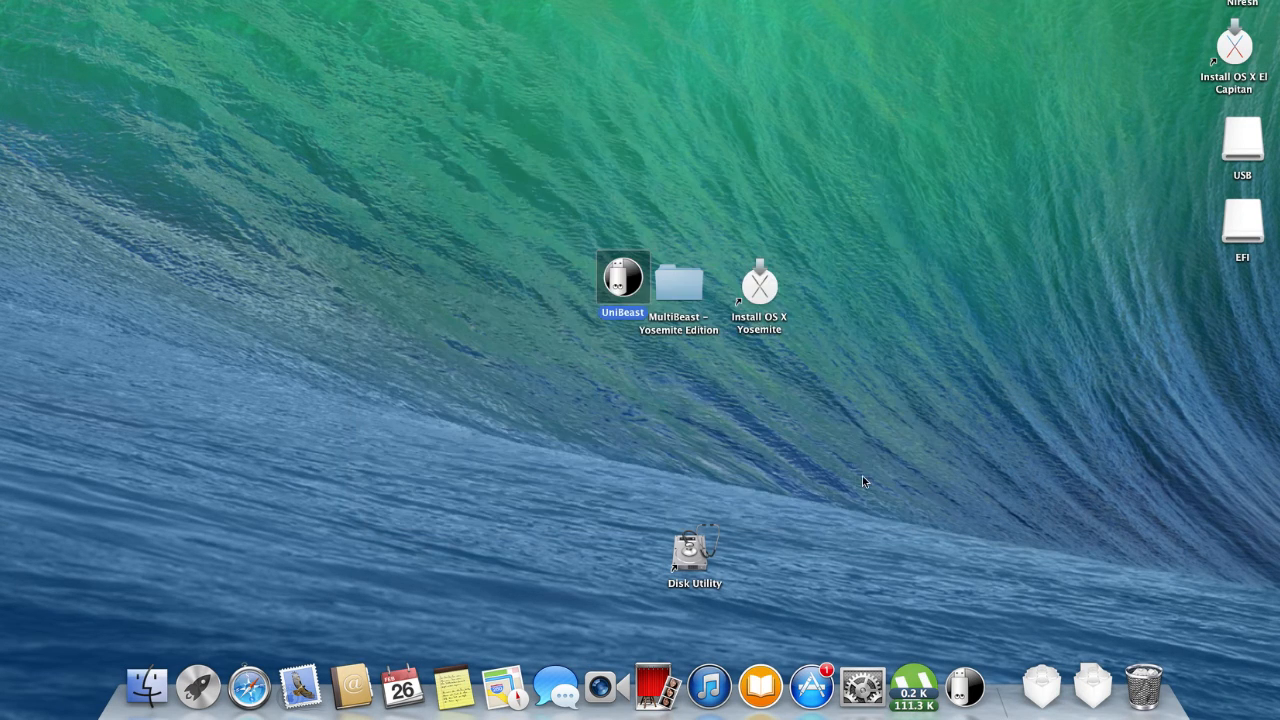
Open the EFI/CLOVER/kexts/10.10 folder on the EFI volume.
{"action": "left_click_drag", "start_coordinate": [922, 165], "coordinate": [1200, 395]}
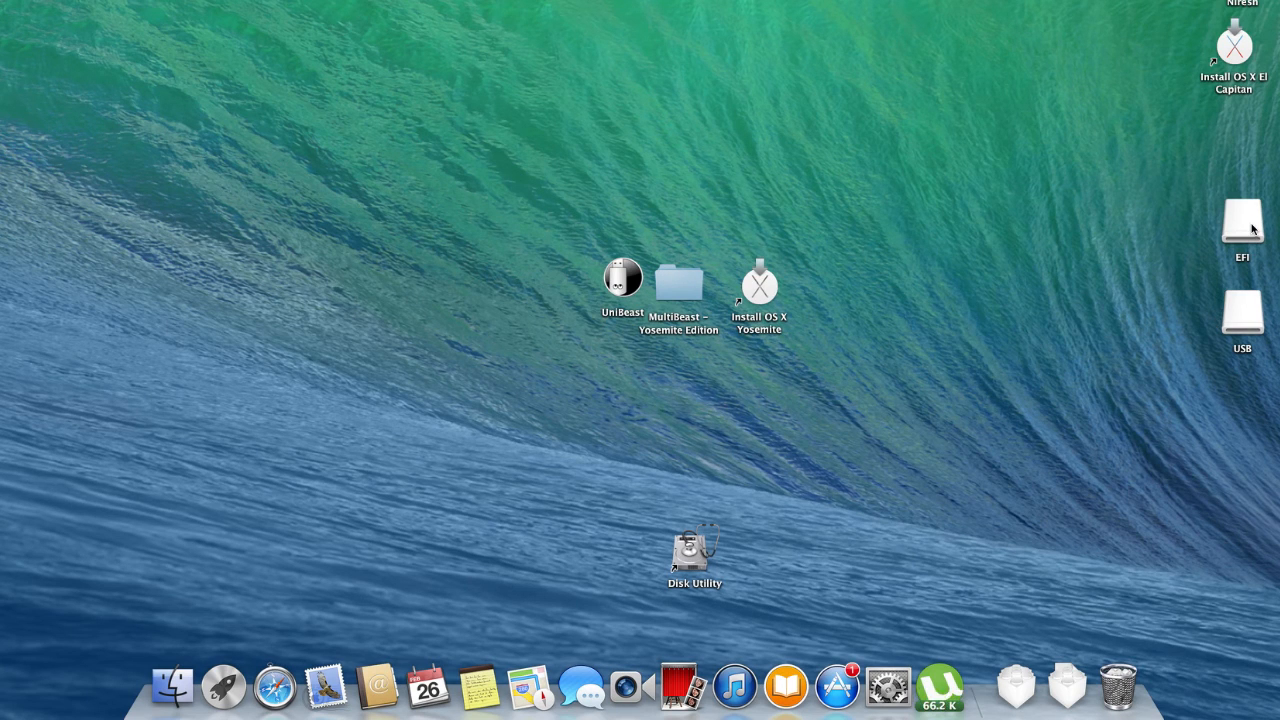
{"action": "double_click", "coordinate": [1250, 228]}
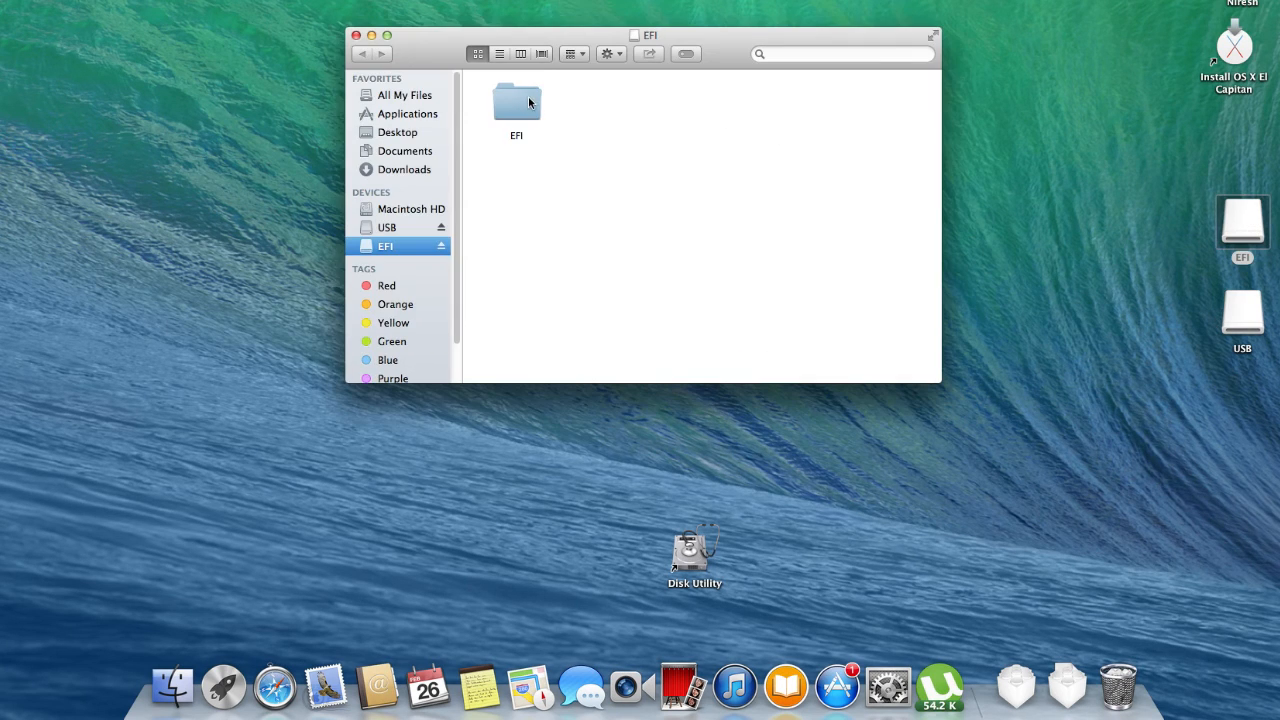
{"action": "double_click", "coordinate": [530, 102]}
{"action": "double_click", "coordinate": [621, 105]}
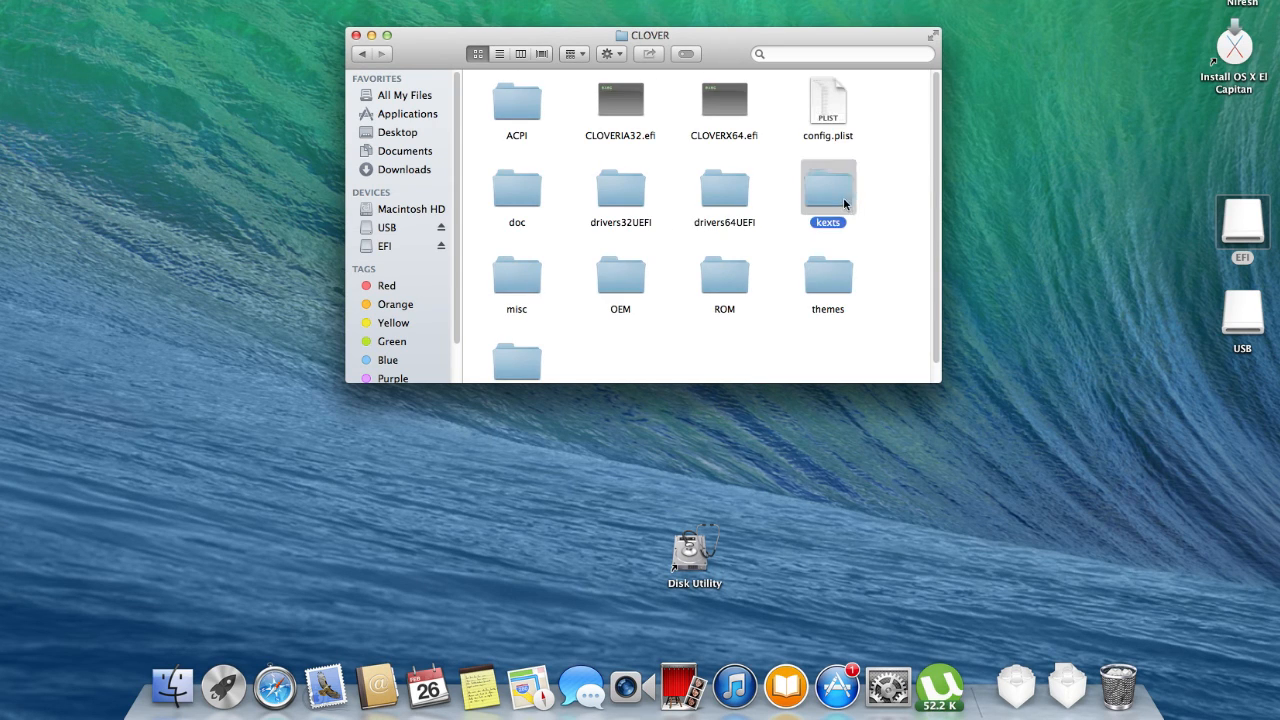
{"action": "double_click", "coordinate": [838, 199]}
{"action": "double_click", "coordinate": [516, 196]}
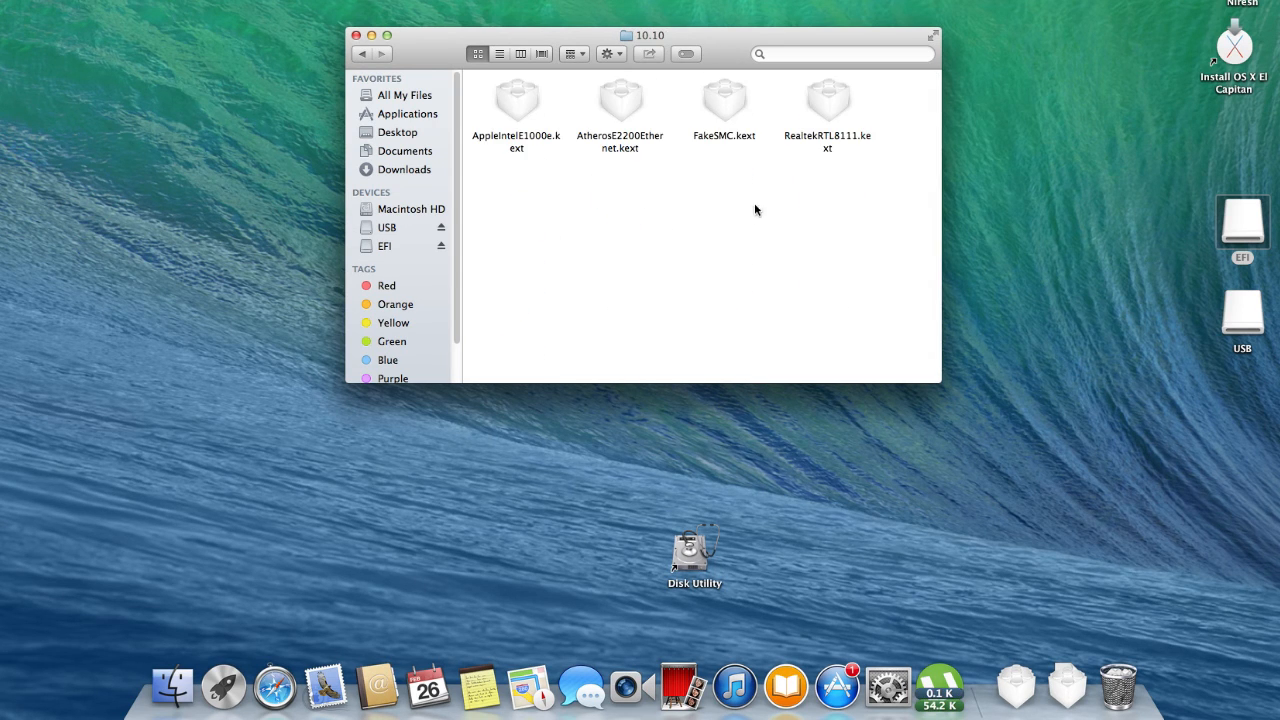
Examine the kext files in the 10.10 folder and close its window.
{"action": "left_click_drag", "start_coordinate": [855, 178], "coordinate": [453, 76]}
{"action": "left_click_drag", "start_coordinate": [901, 300], "coordinate": [815, 287]}
{"action": "left_click_drag", "start_coordinate": [905, 211], "coordinate": [846, 285]}
{"action": "left_click_drag", "start_coordinate": [725, 182], "coordinate": [731, 100]}
{"action": "left_click_drag", "start_coordinate": [651, 190], "coordinate": [712, 252]}
{"action": "left_click_drag", "start_coordinate": [806, 250], "coordinate": [862, 298]}
{"action": "left_click", "coordinate": [356, 35]}
{"action": "left_click_drag", "start_coordinate": [1046, 112], "coordinate": [1108, 488]}
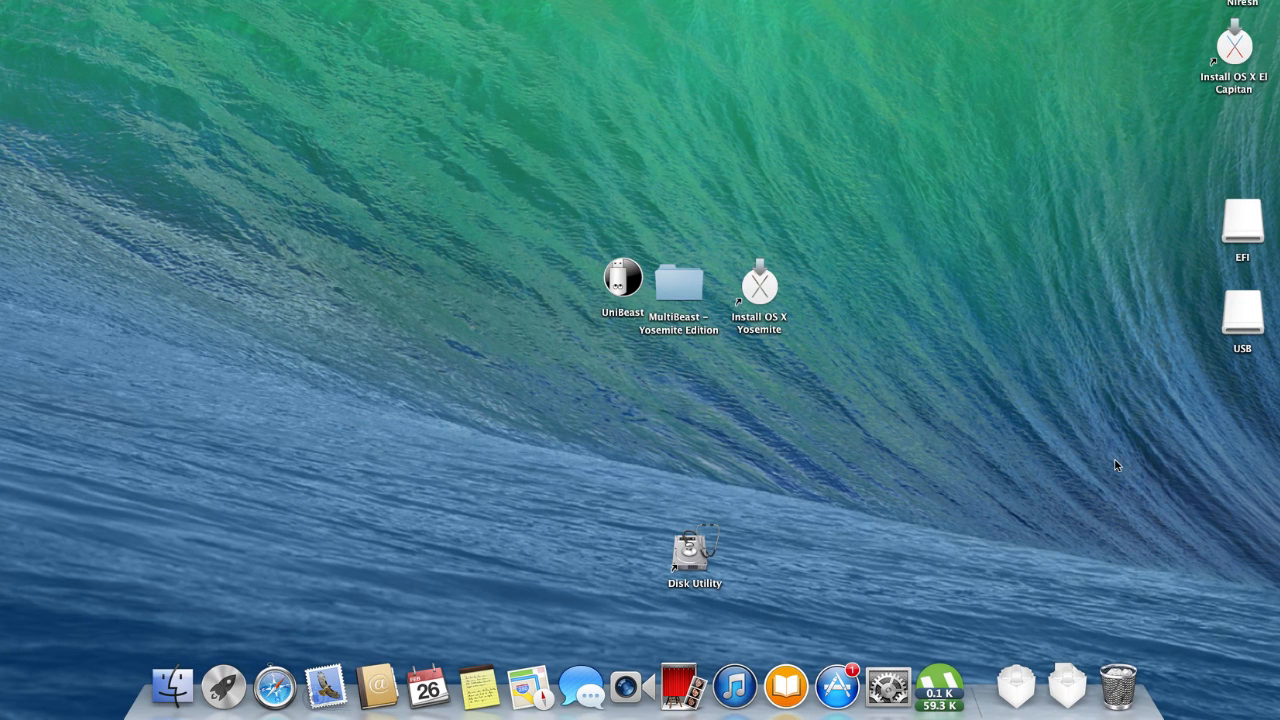